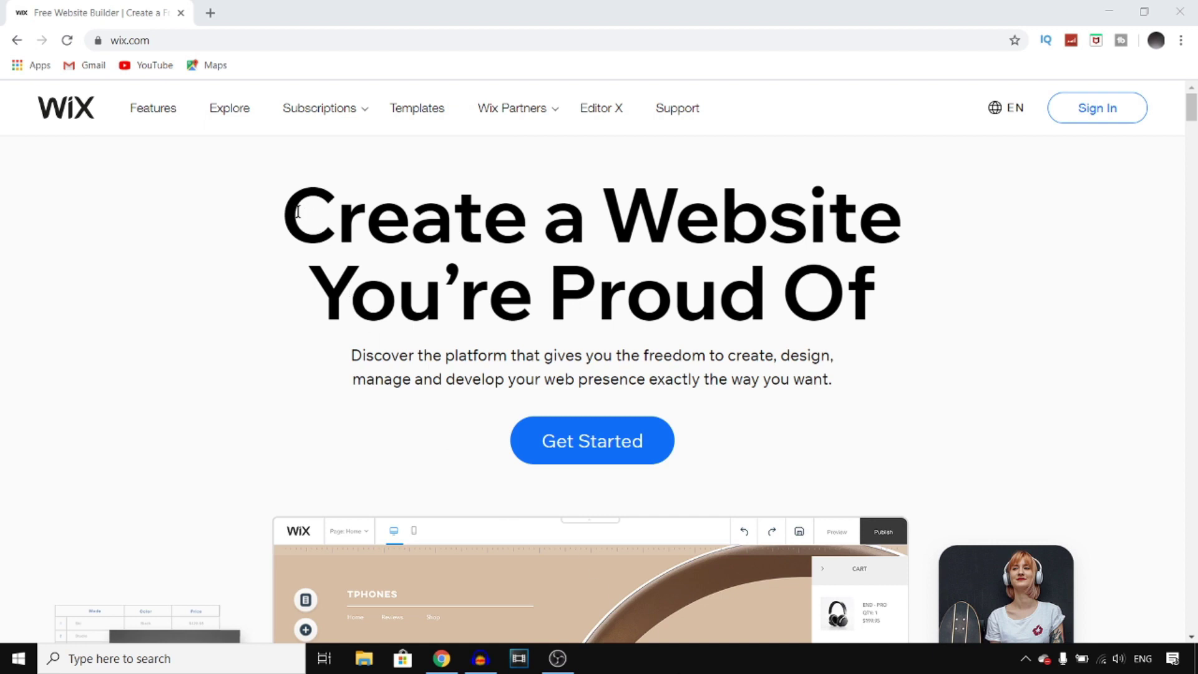
# - Highlight the wix.com homepage headline, then clear the selection
pyautogui.moveTo(297, 212); pyautogui.dragTo(864, 274)
pyautogui.click(635, 282)
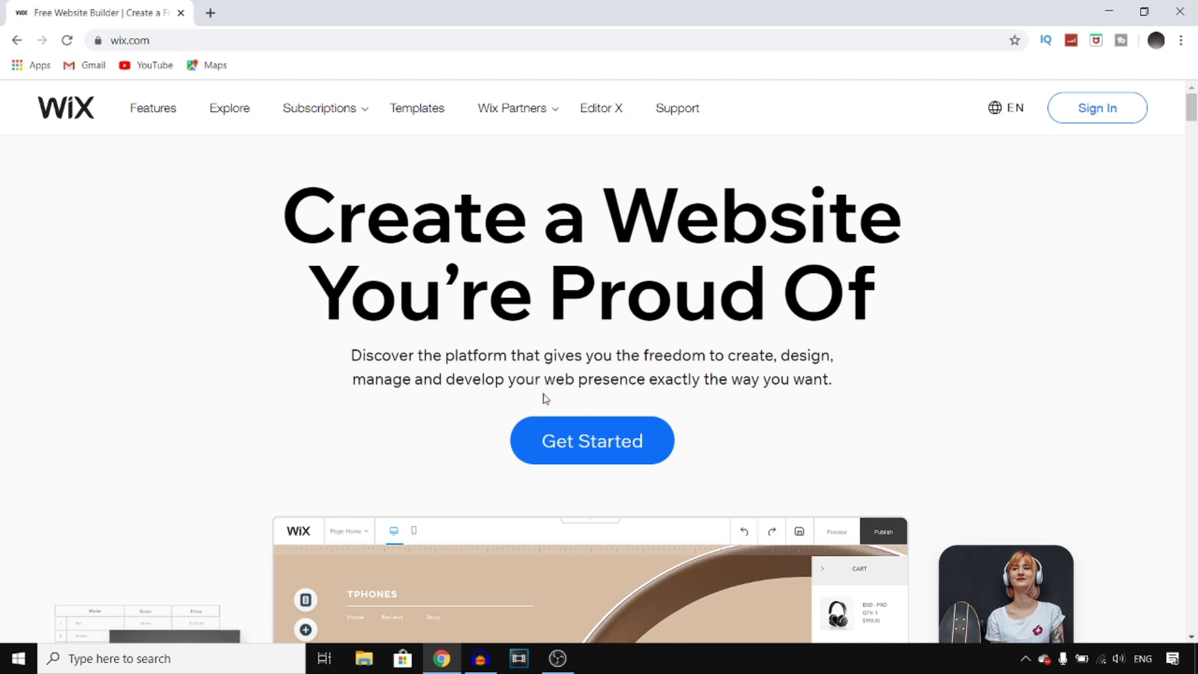
# - Start a new website from Get Started and switch the form from Sign Up back to Log In
pyautogui.click(616, 444)
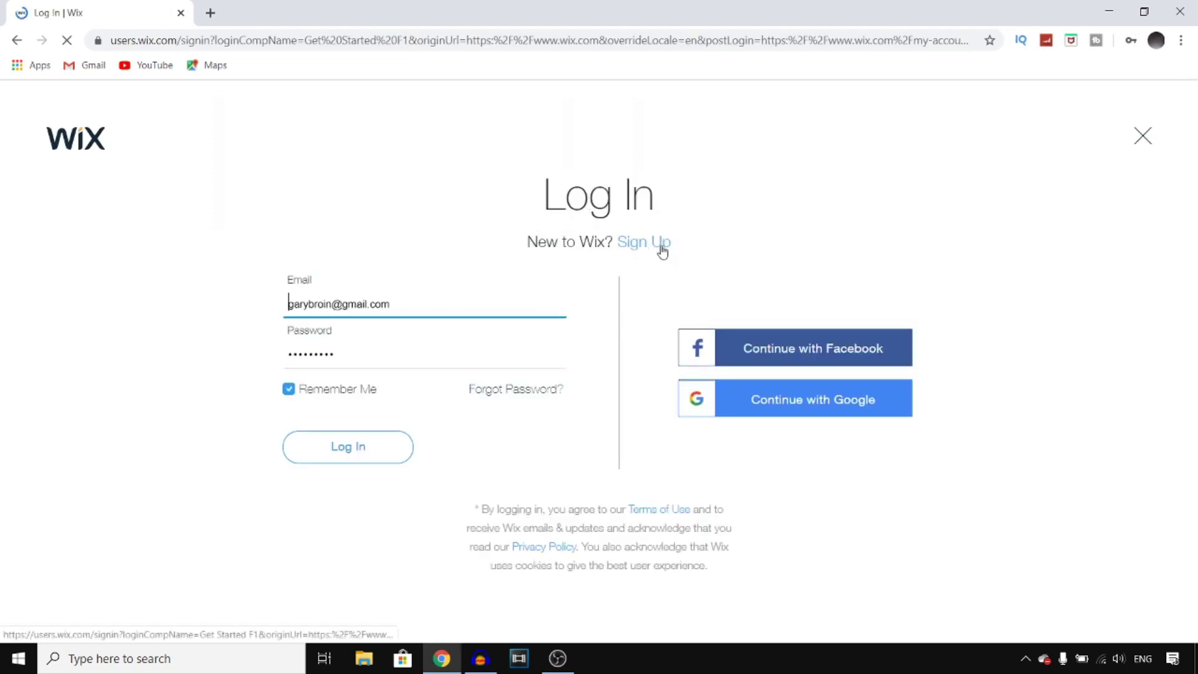
pyautogui.click(643, 243)
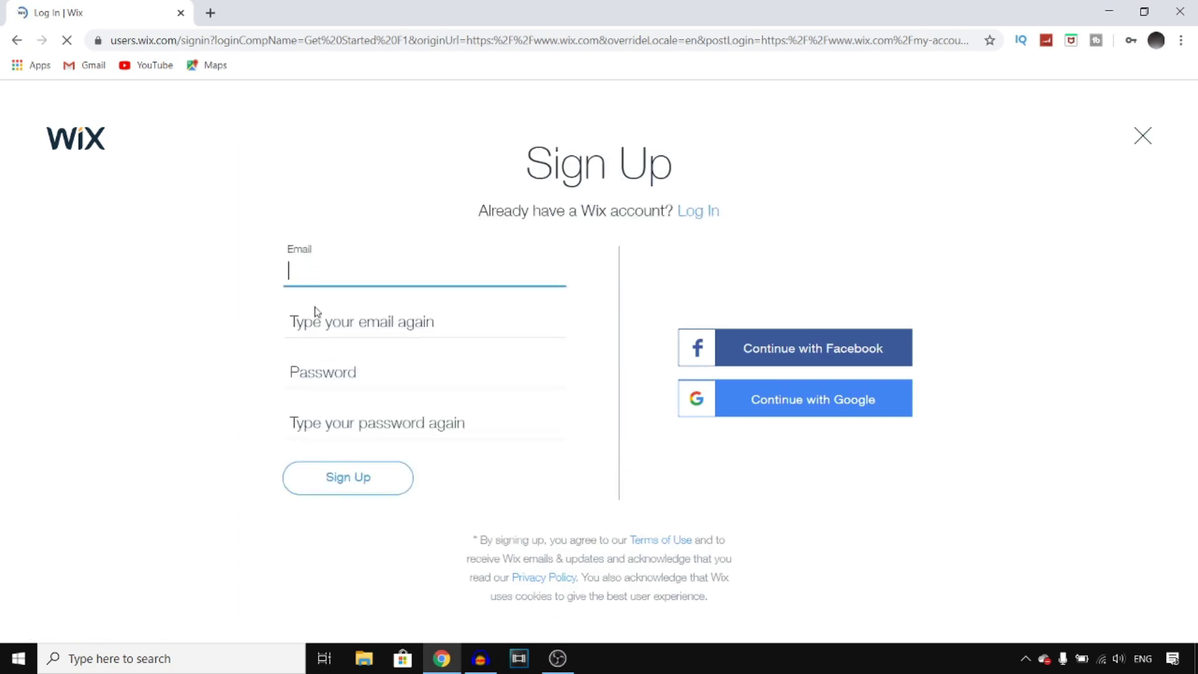
pyautogui.click(699, 211)
# - Replace the prefilled email with the account email and log in
pyautogui.click(290, 304)
pyautogui.press('BackSpace')
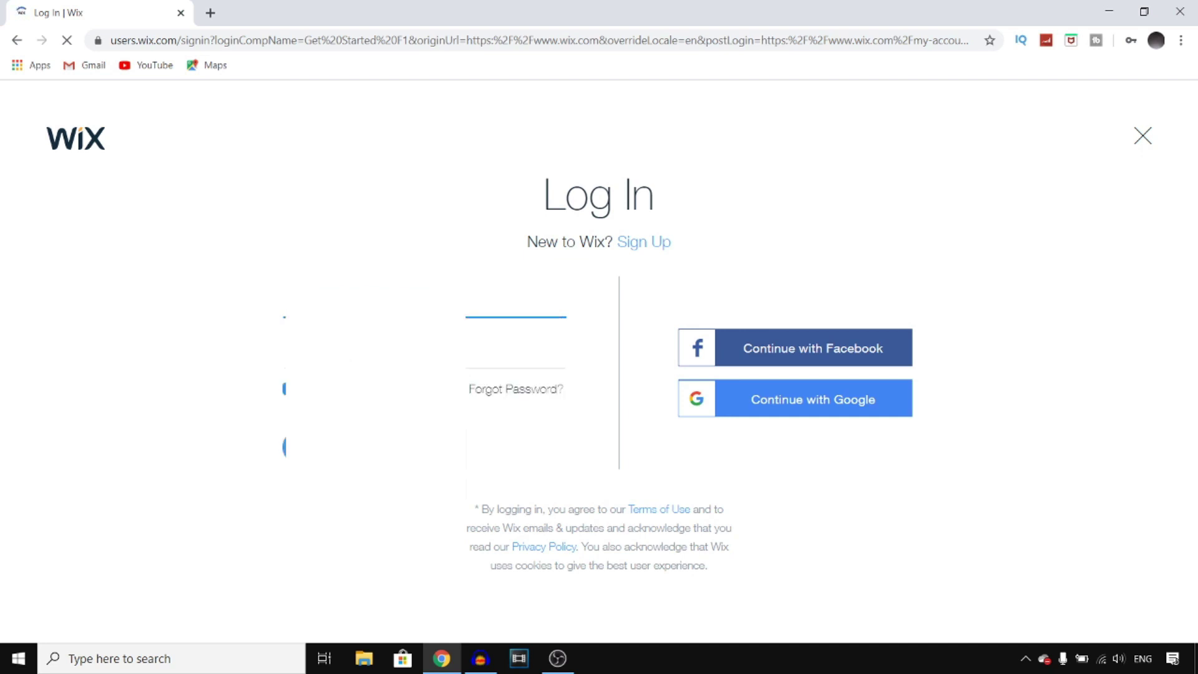
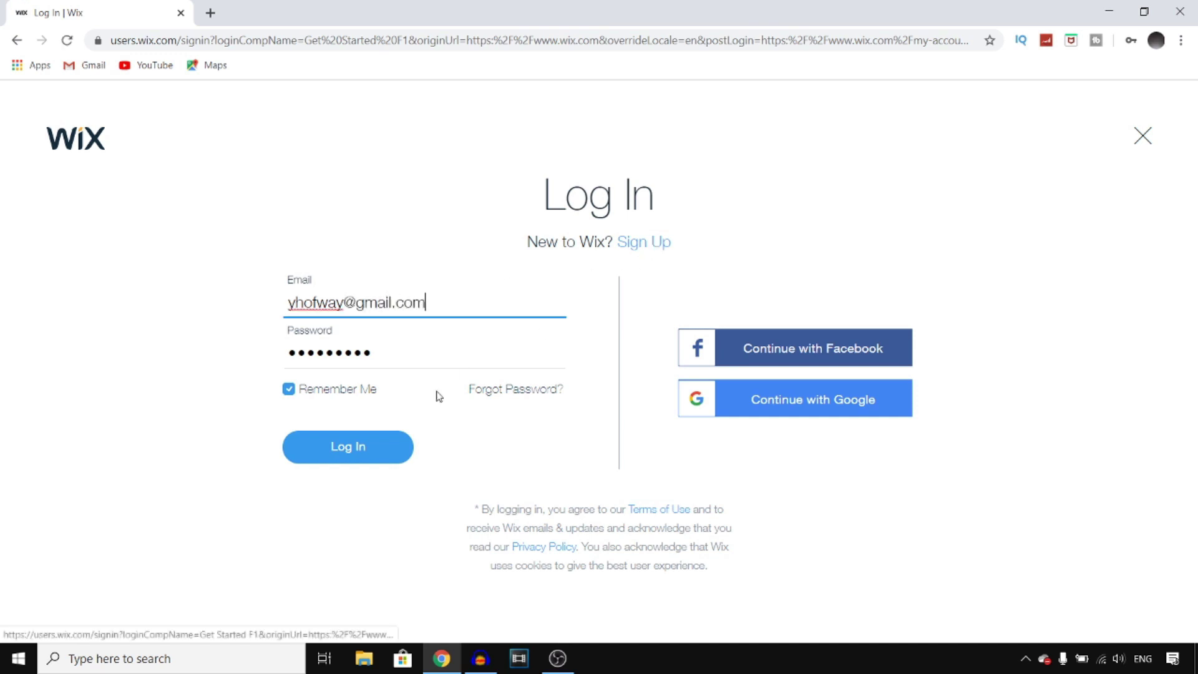
pyautogui.click(373, 447)
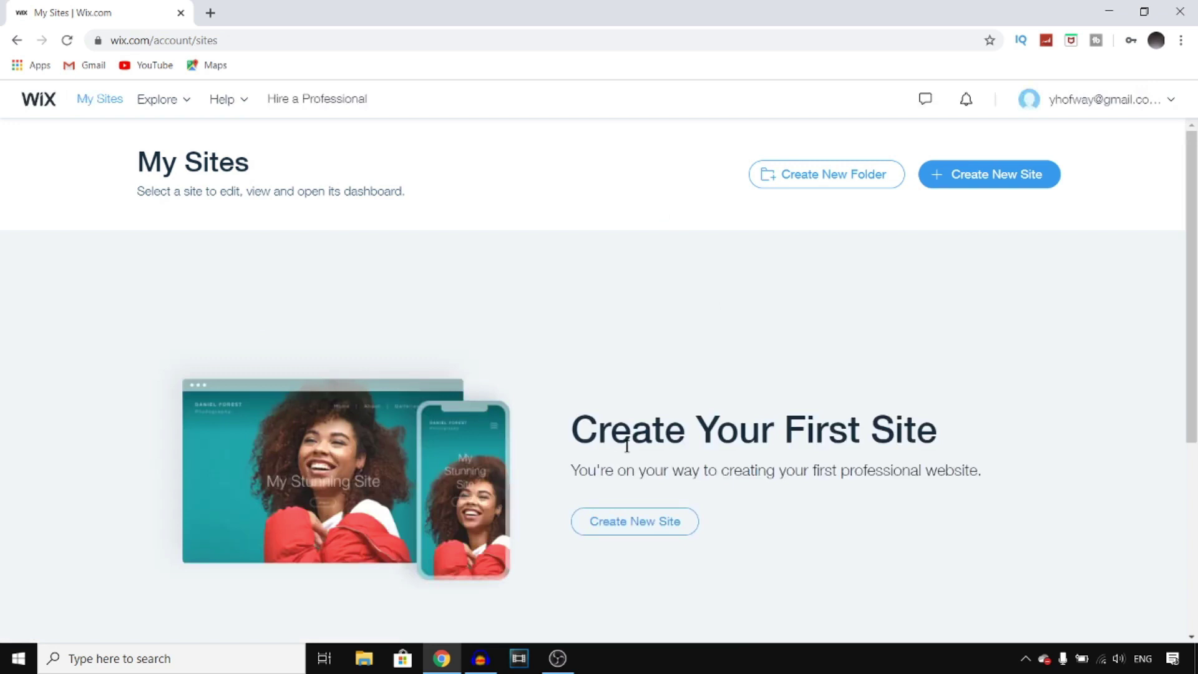
# - Highlight the Create Your First Site heading, then begin creating a new site
pyautogui.moveTo(569, 427); pyautogui.dragTo(1016, 436)
pyautogui.click(874, 430)
pyautogui.click(607, 526)
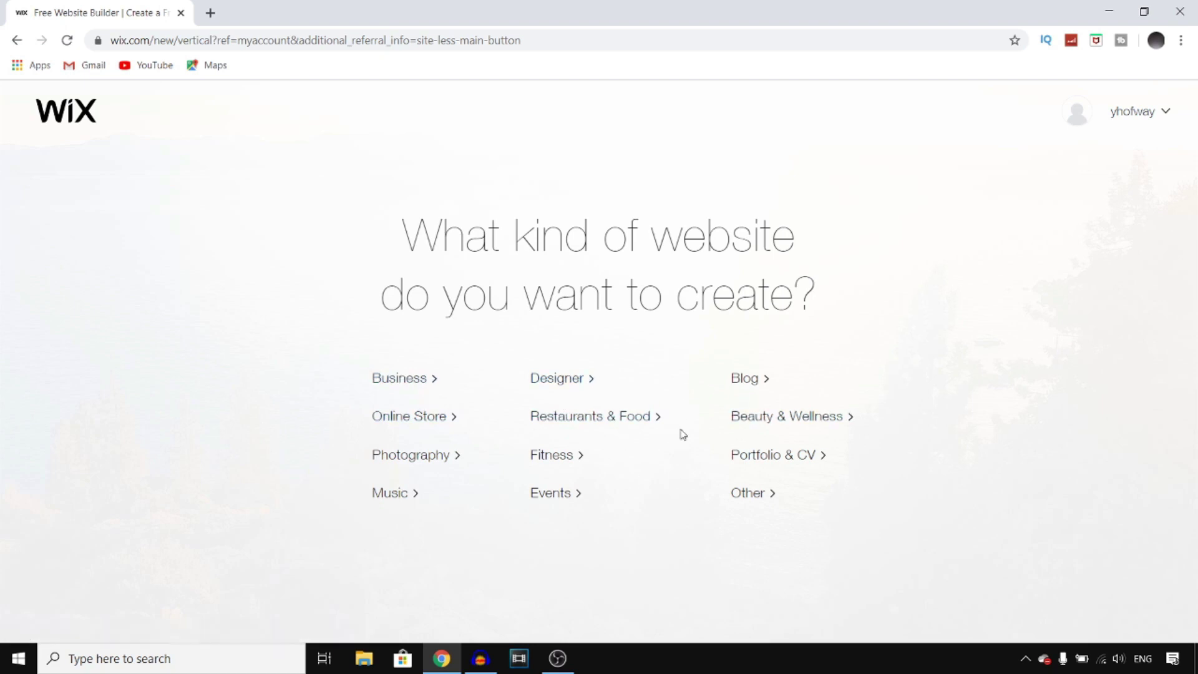
# - Choose Blog as the website kind and let Wix ADI build it
pyautogui.click(749, 379)
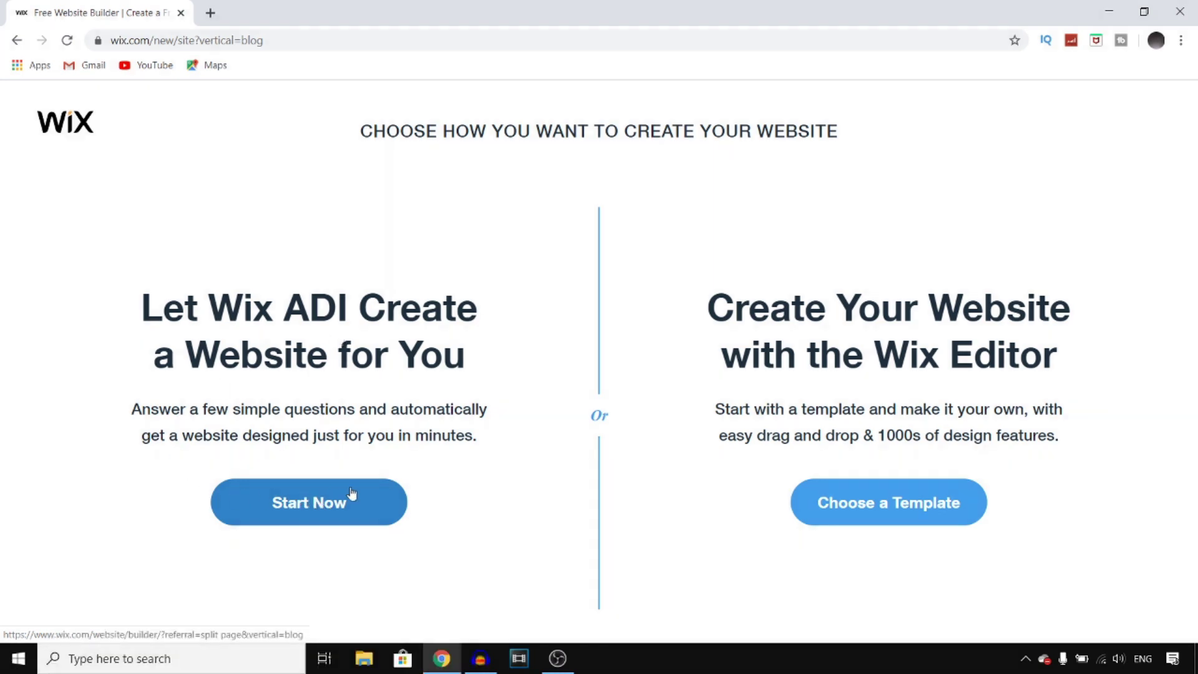
pyautogui.click(296, 504)
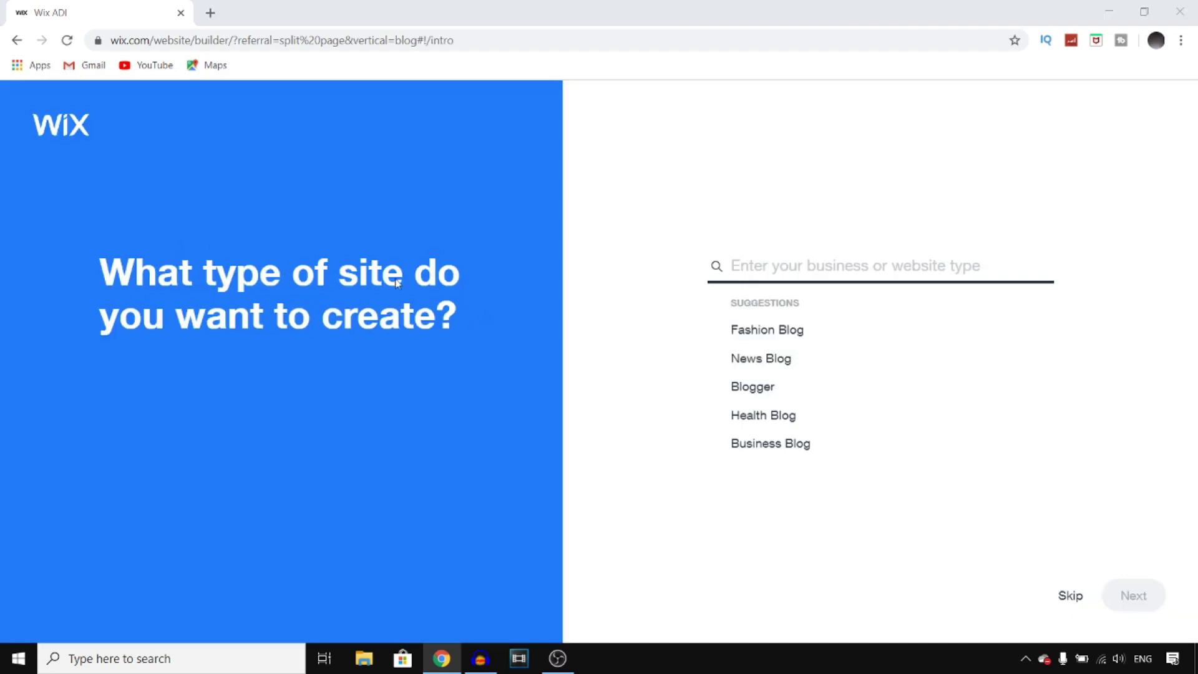
# - Search site types for 'youtube', browse the results, then try 'sport' instead
pyautogui.click(812, 266)
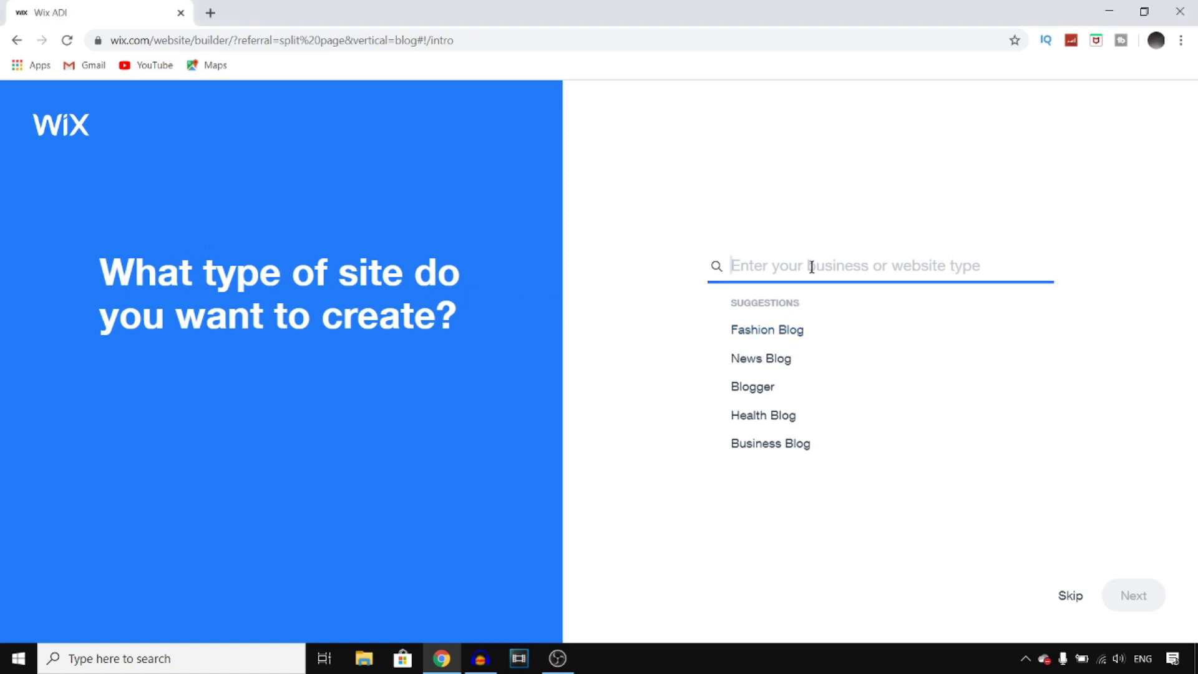
pyautogui.write('youtube')
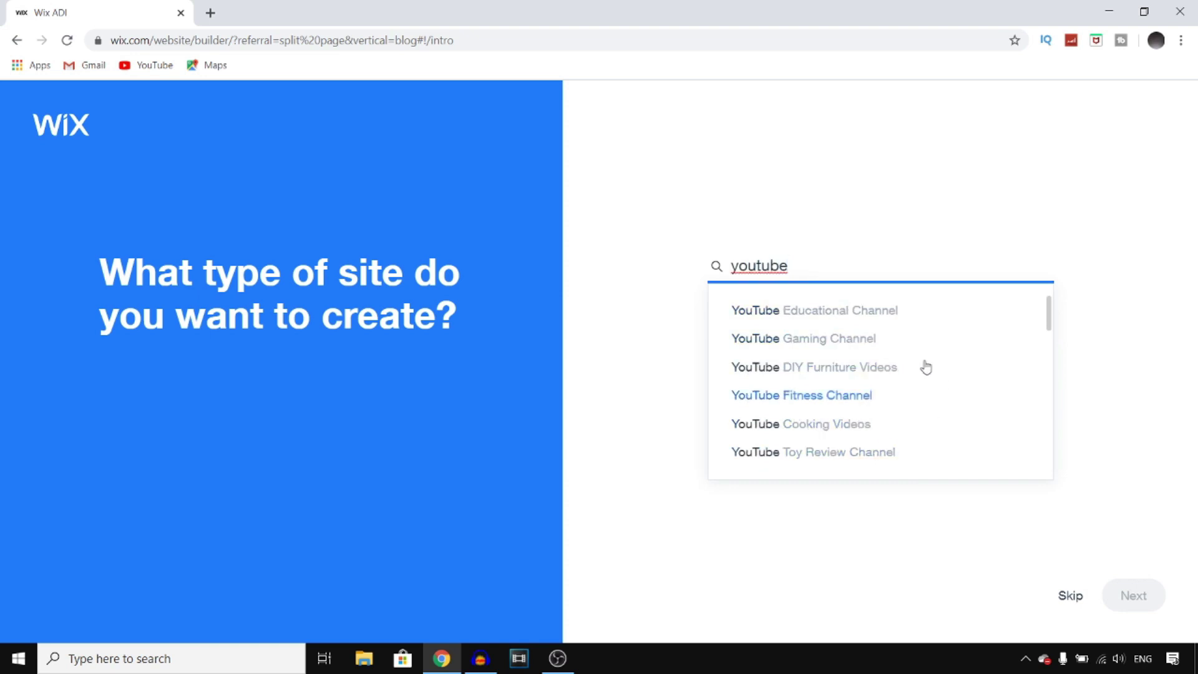
pyautogui.scroll(-5, 931, 379)
pyautogui.scroll(-3, 930, 378)
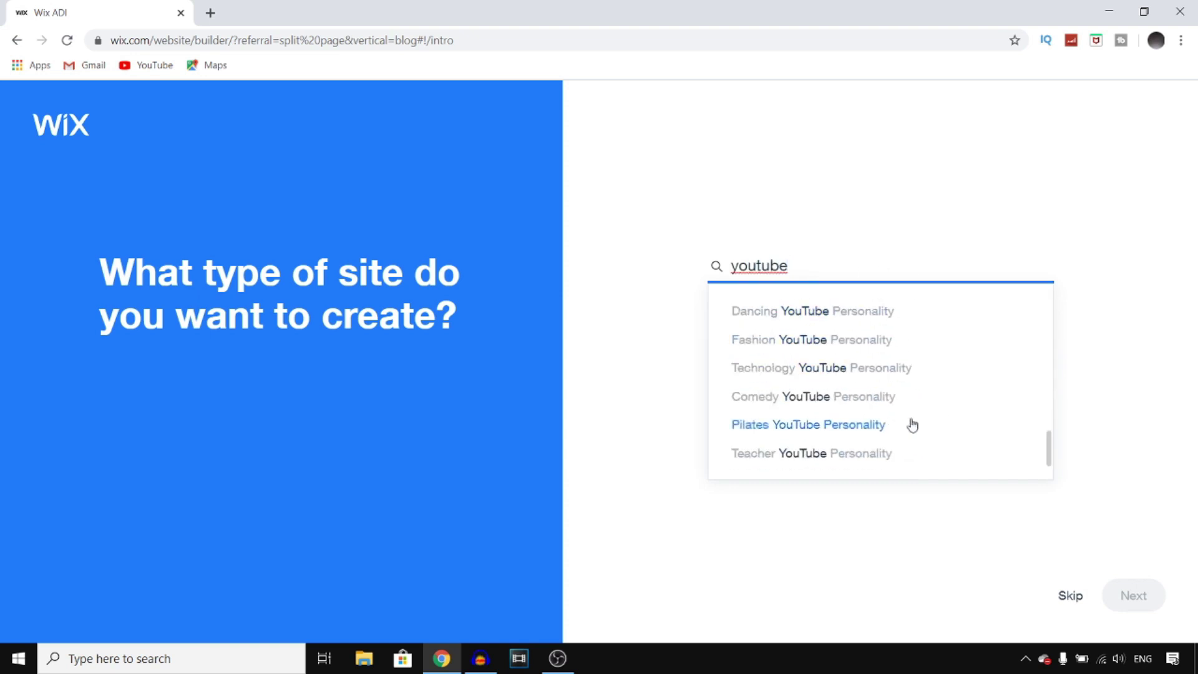
pyautogui.scroll(8, 910, 351)
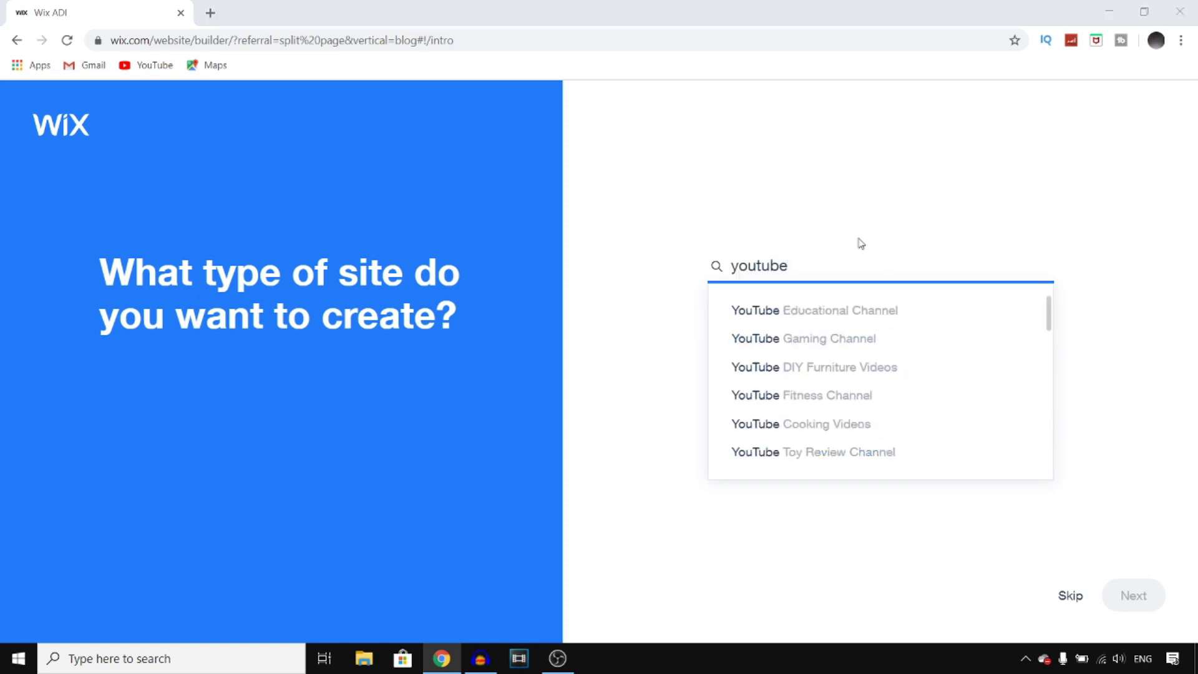
pyautogui.press('BackSpace')
pyautogui.press('BackSpace')
pyautogui.press('BackSpace')
pyautogui.press('BackSpace')
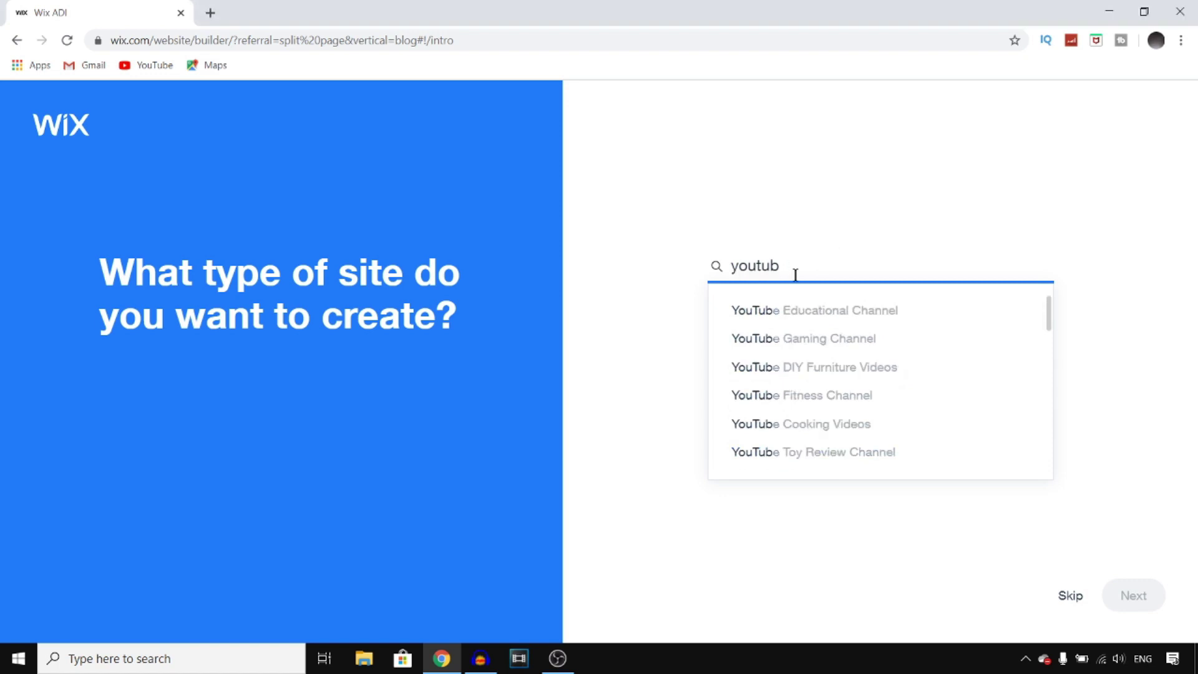
pyautogui.press('BackSpace')
pyautogui.press('BackSpace')
pyautogui.press('BackSpace')
pyautogui.write('sport')
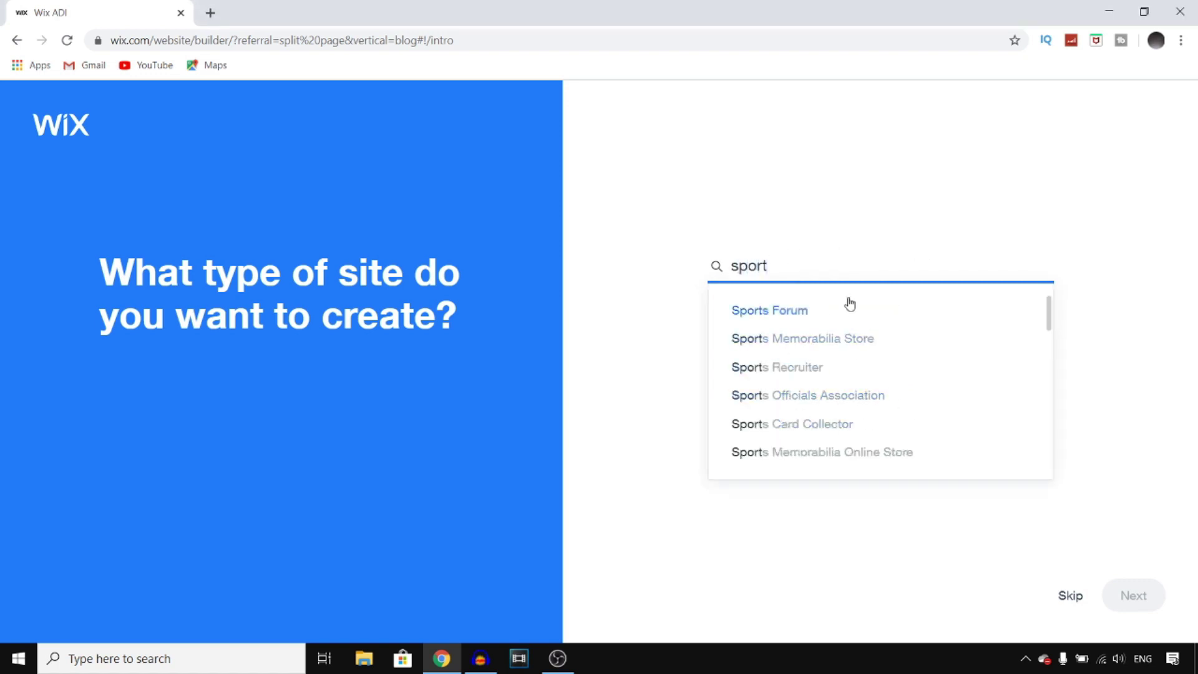
# - Replace the search with 'youtube', pick YouTube Tech Channel and continue
pyautogui.moveTo(807, 267); pyautogui.dragTo(703, 266)
pyautogui.press('BackSpace')
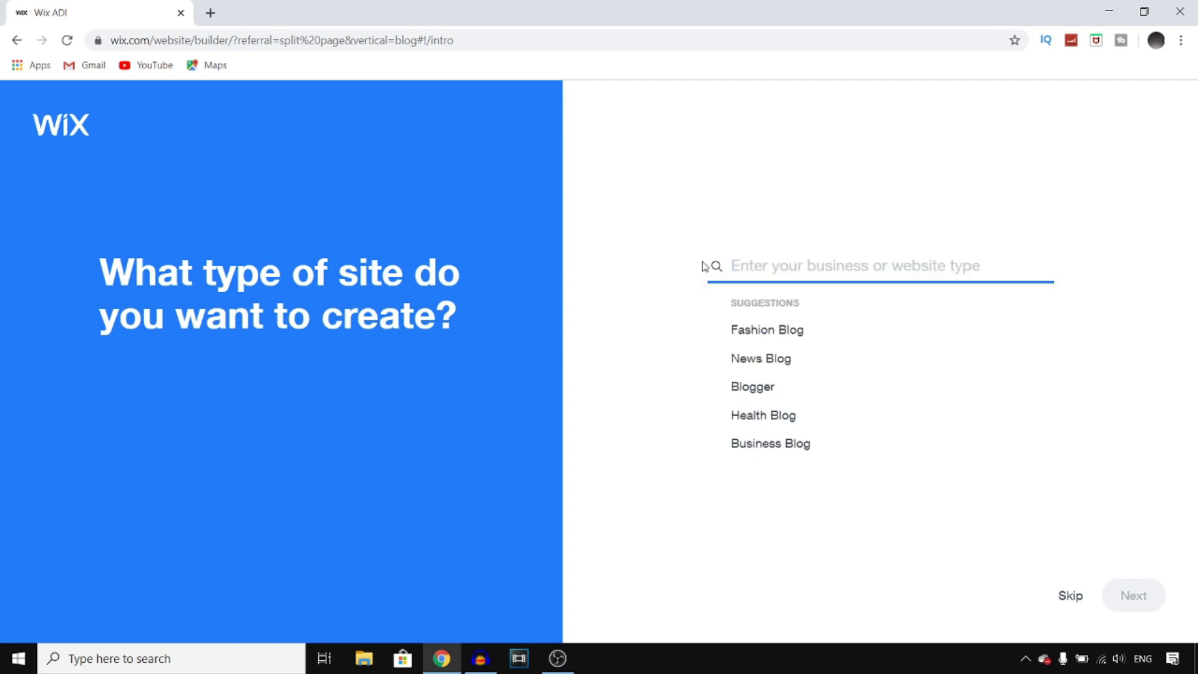
pyautogui.write('youtube')
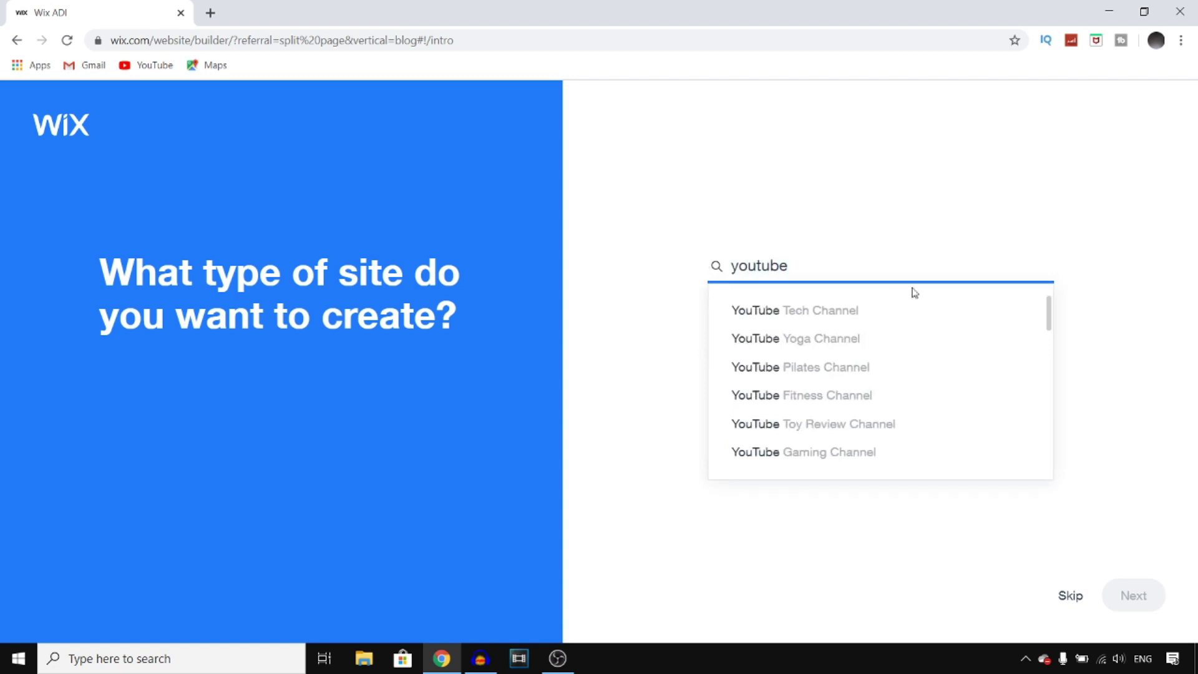
pyautogui.click(810, 312)
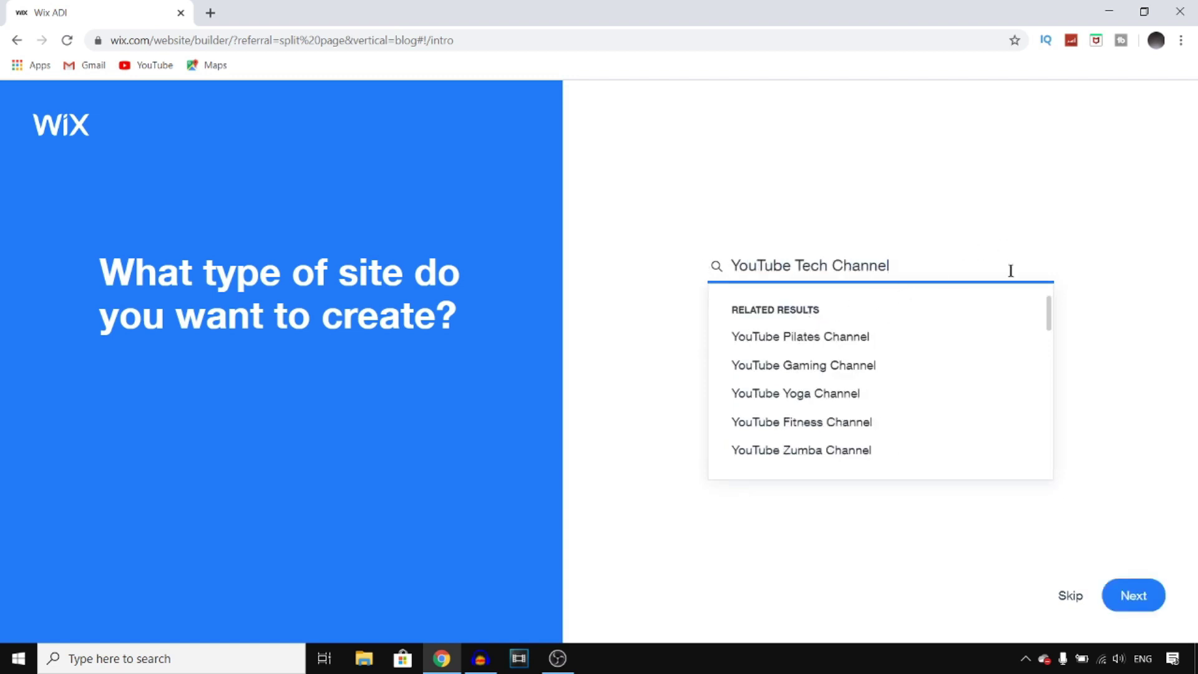
pyautogui.click(1141, 592)
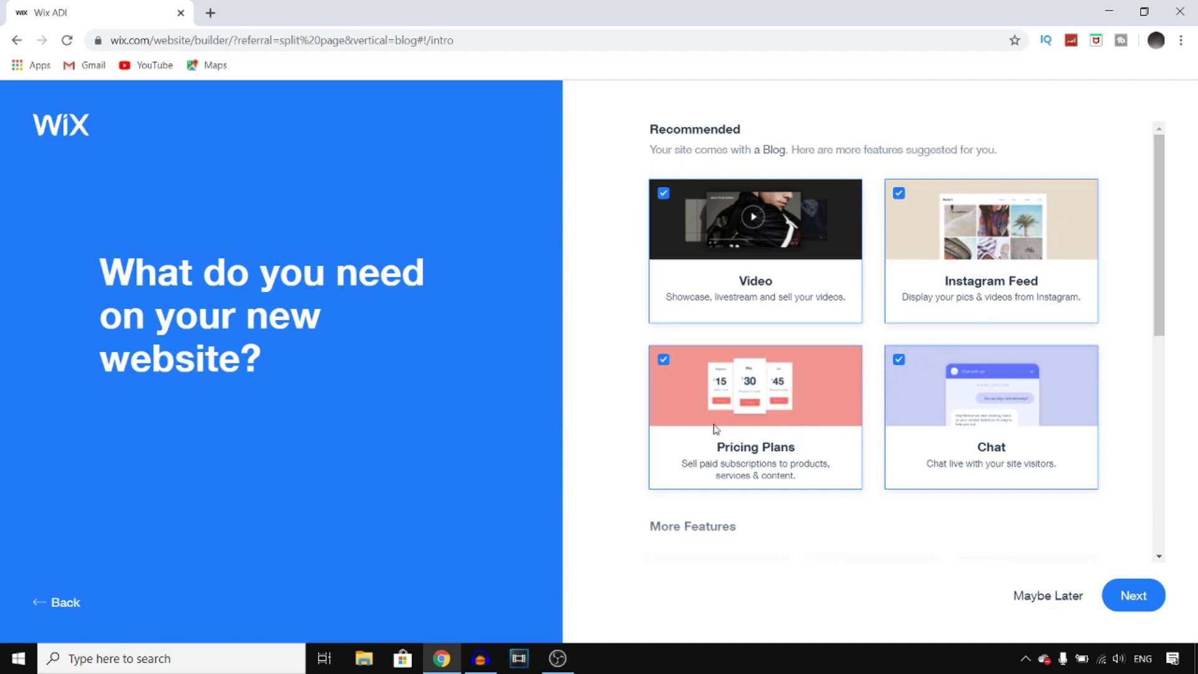
# - Add Subscribe Form and Music to the site features, trying then removing Bookings and Events
pyautogui.scroll(-7, 1147, 299)
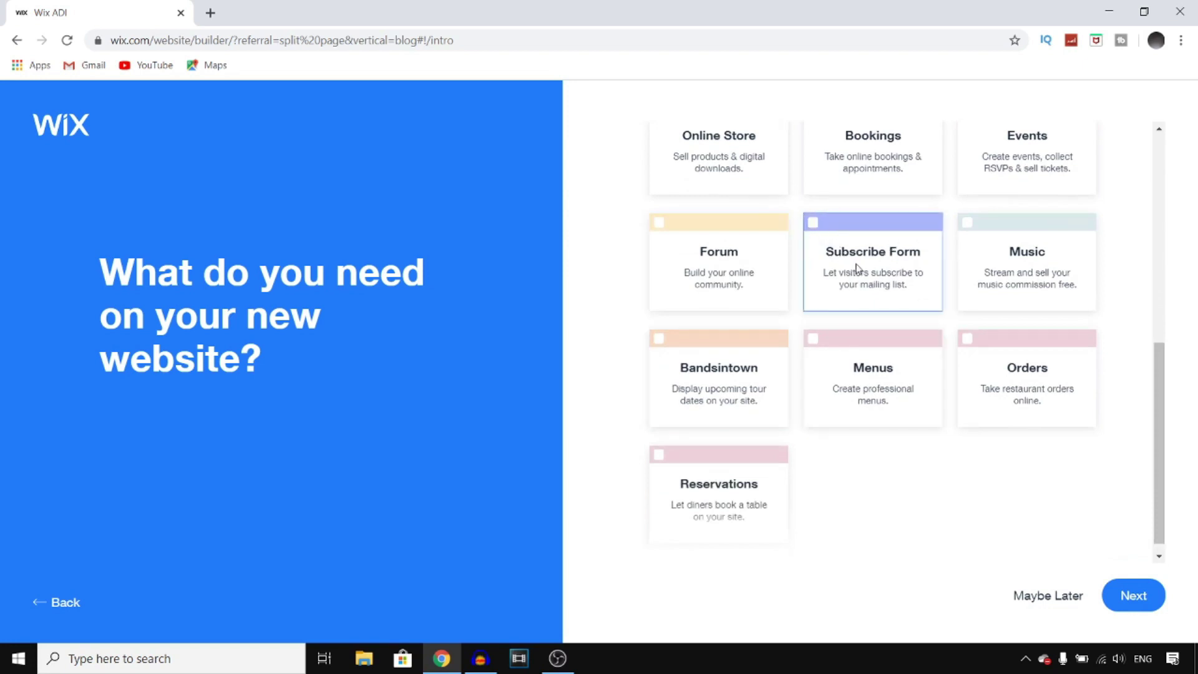
pyautogui.click(813, 223)
pyautogui.scroll(-1, 1159, 387)
pyautogui.scroll(1, 1161, 392)
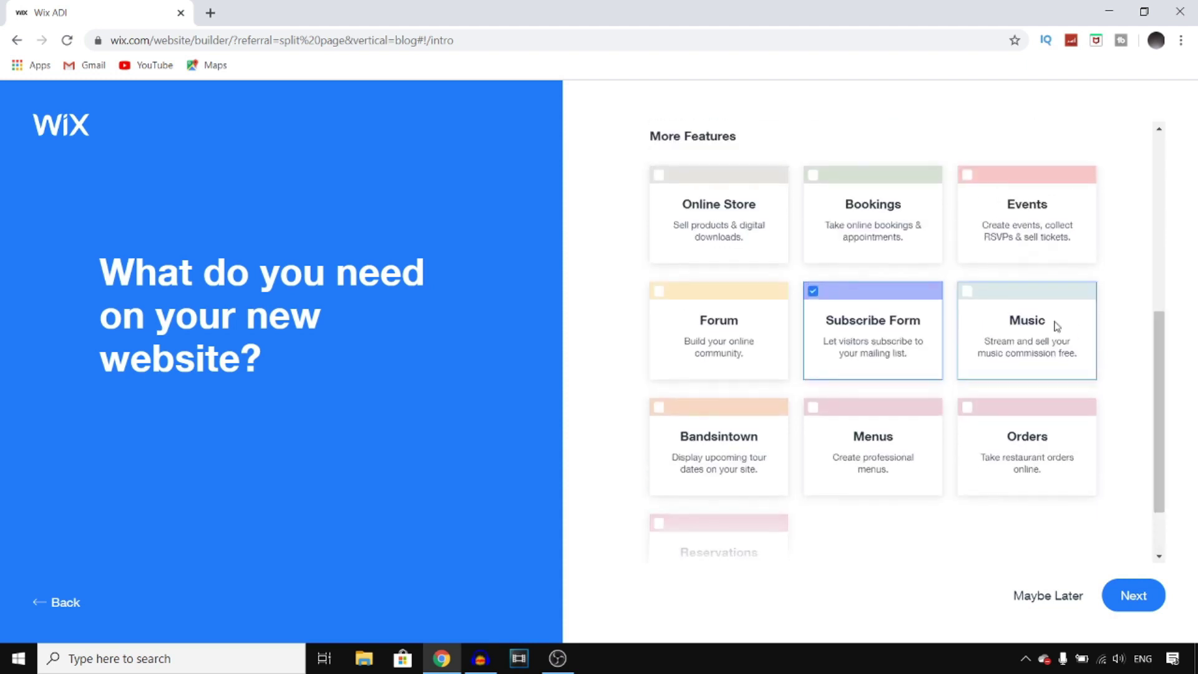
pyautogui.click(964, 291)
pyautogui.click(813, 176)
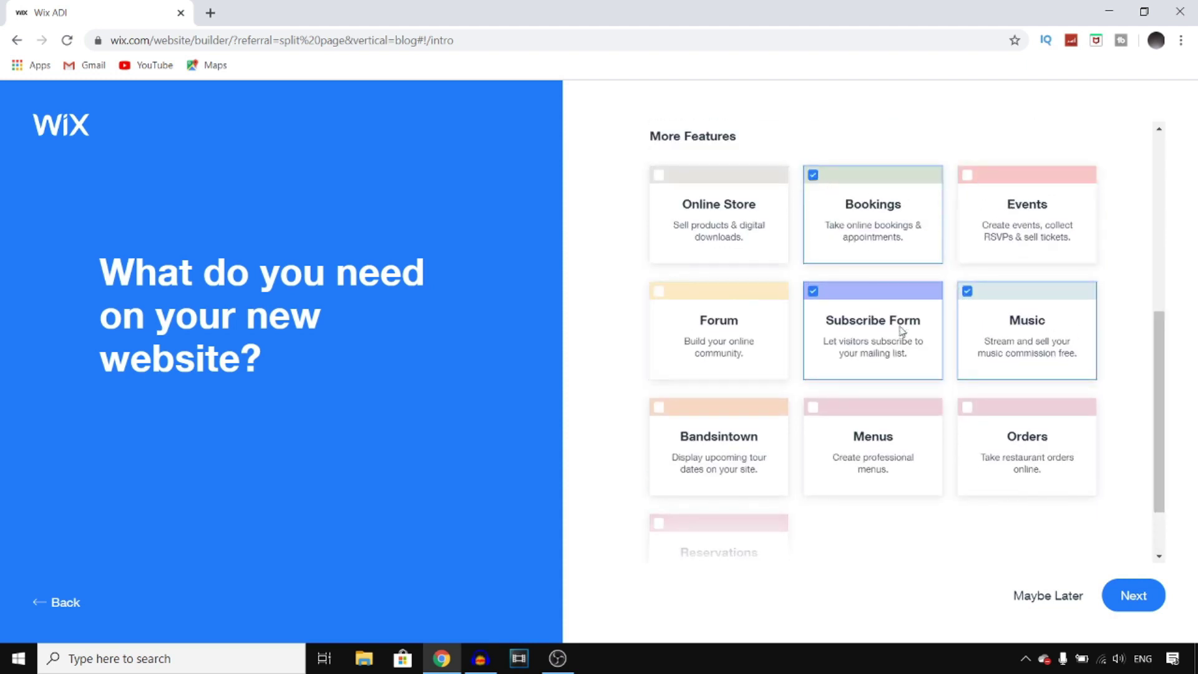
pyautogui.click(966, 177)
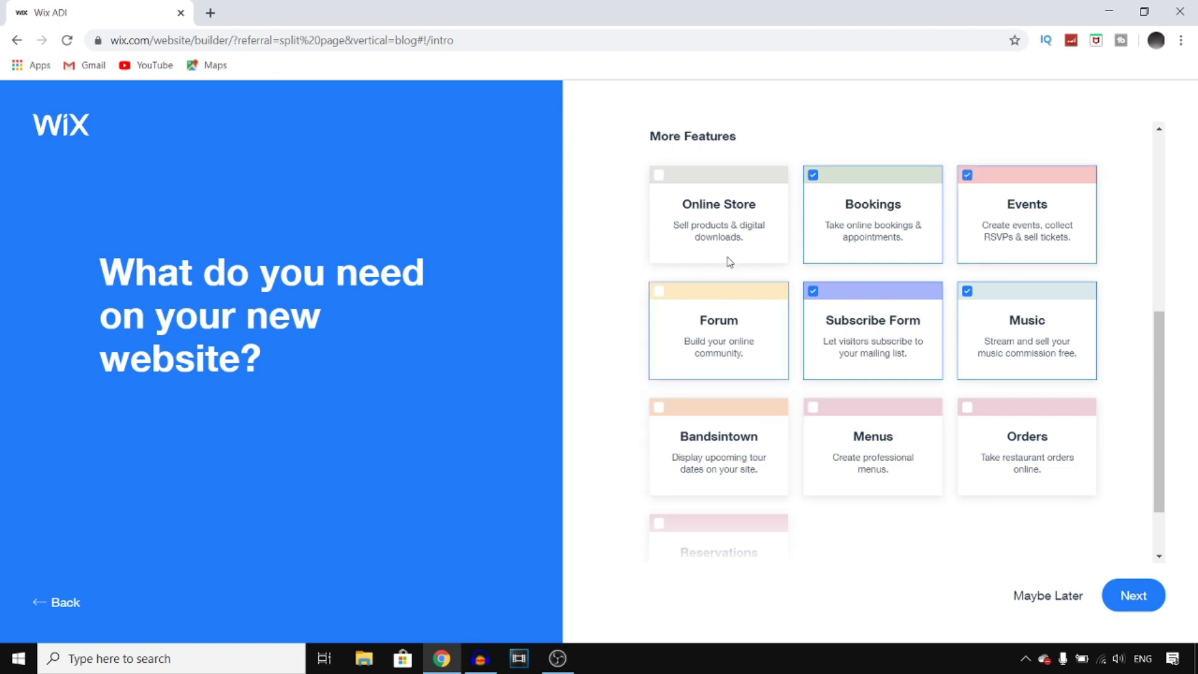
pyautogui.scroll(6, 1071, 373)
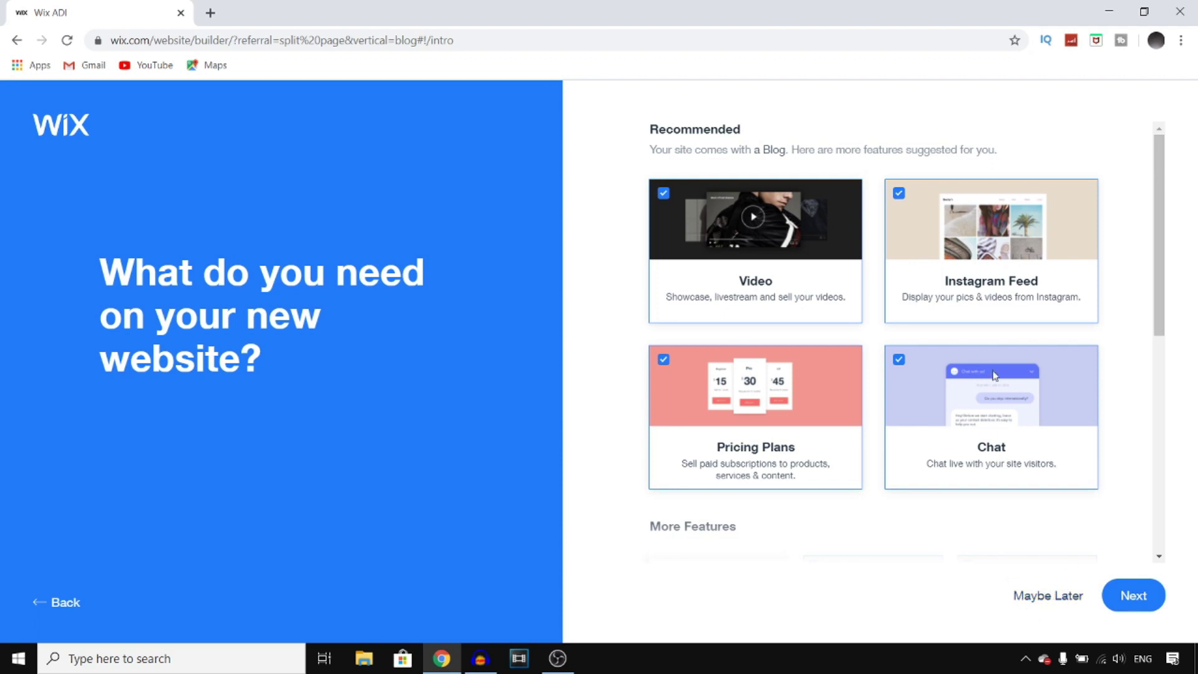
pyautogui.scroll(-6, 990, 364)
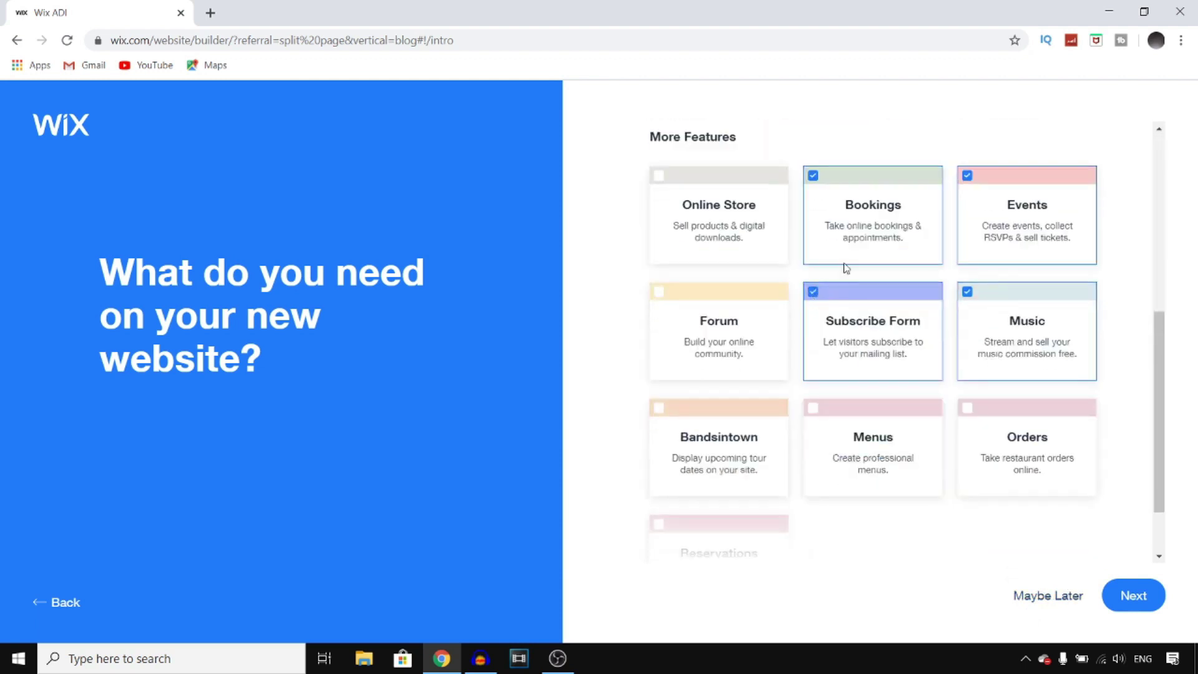
pyautogui.click(814, 176)
pyautogui.click(968, 176)
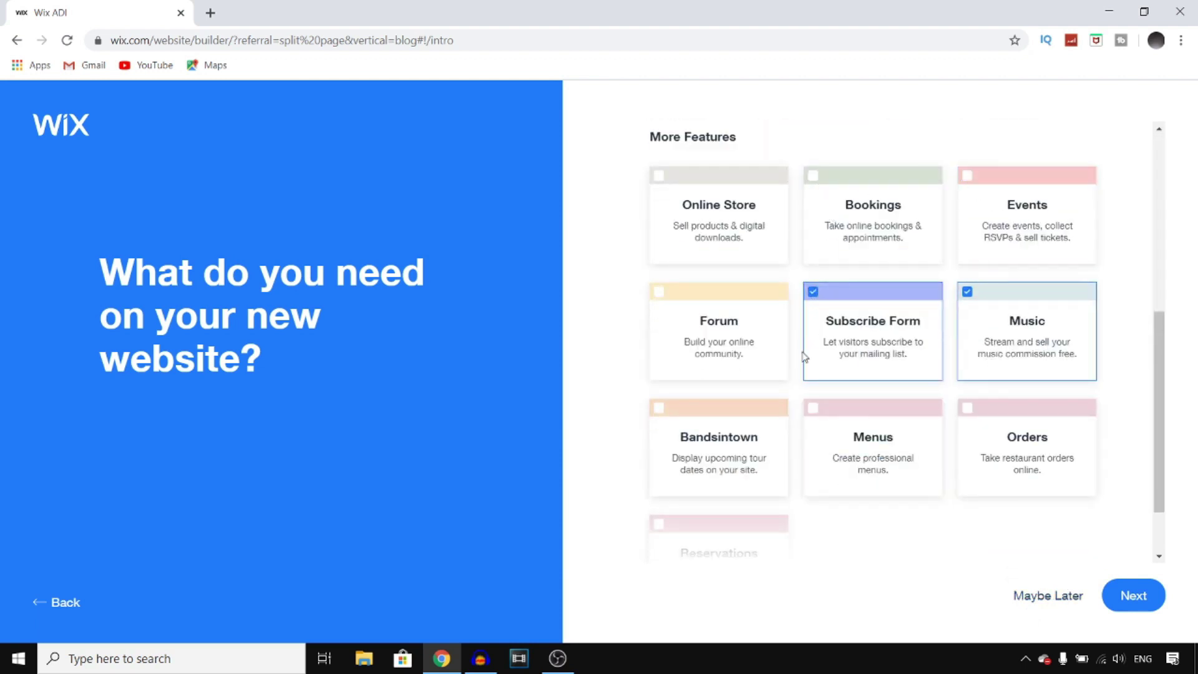
# - Uncheck Pricing Plans, Chat and Instagram Feed, then continue to naming the site
pyautogui.moveTo(1161, 382); pyautogui.dragTo(1172, 166)
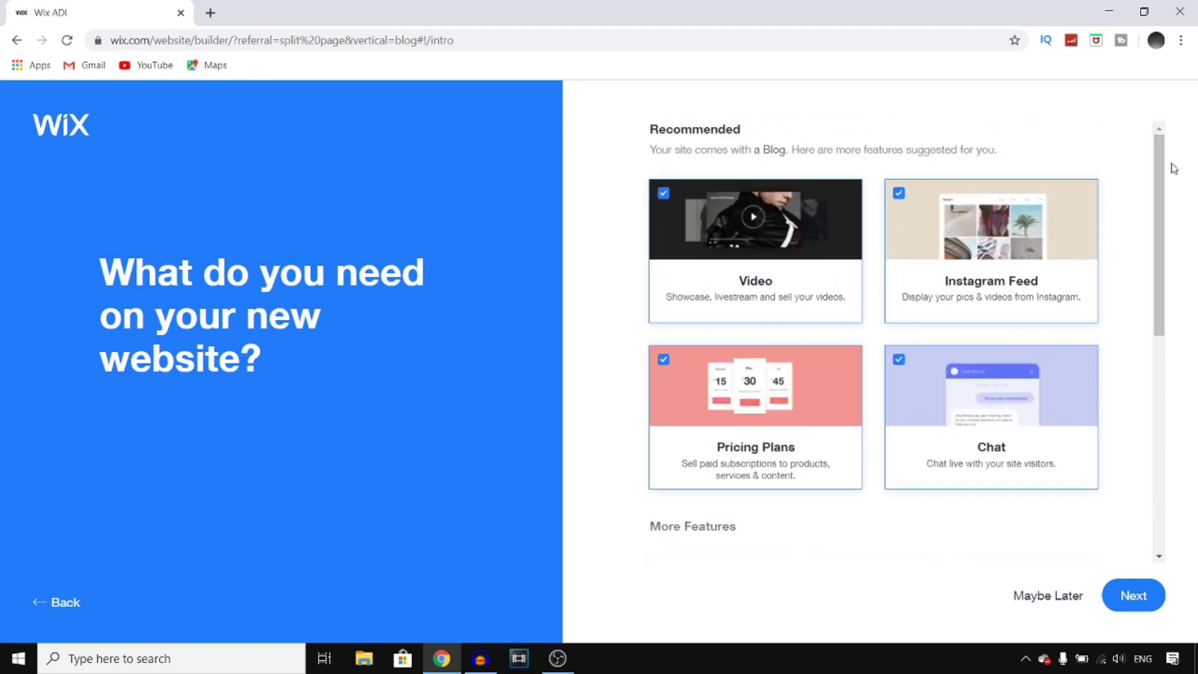
pyautogui.click(663, 360)
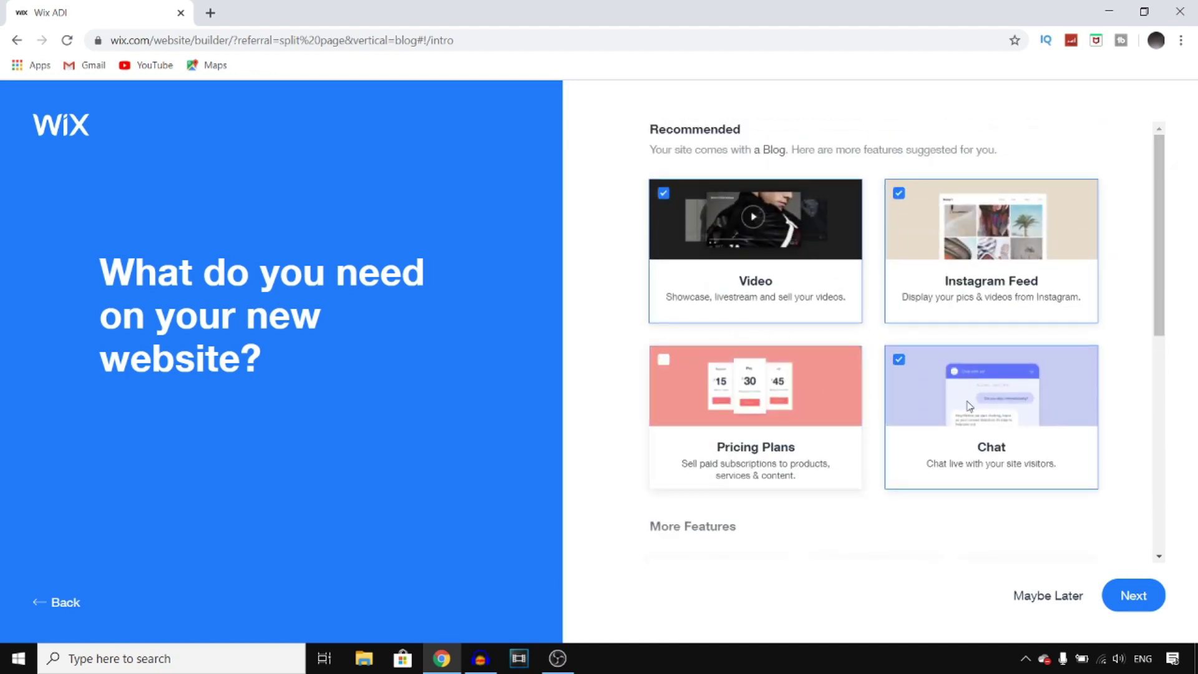
pyautogui.click(898, 360)
pyautogui.click(898, 193)
pyautogui.click(1127, 593)
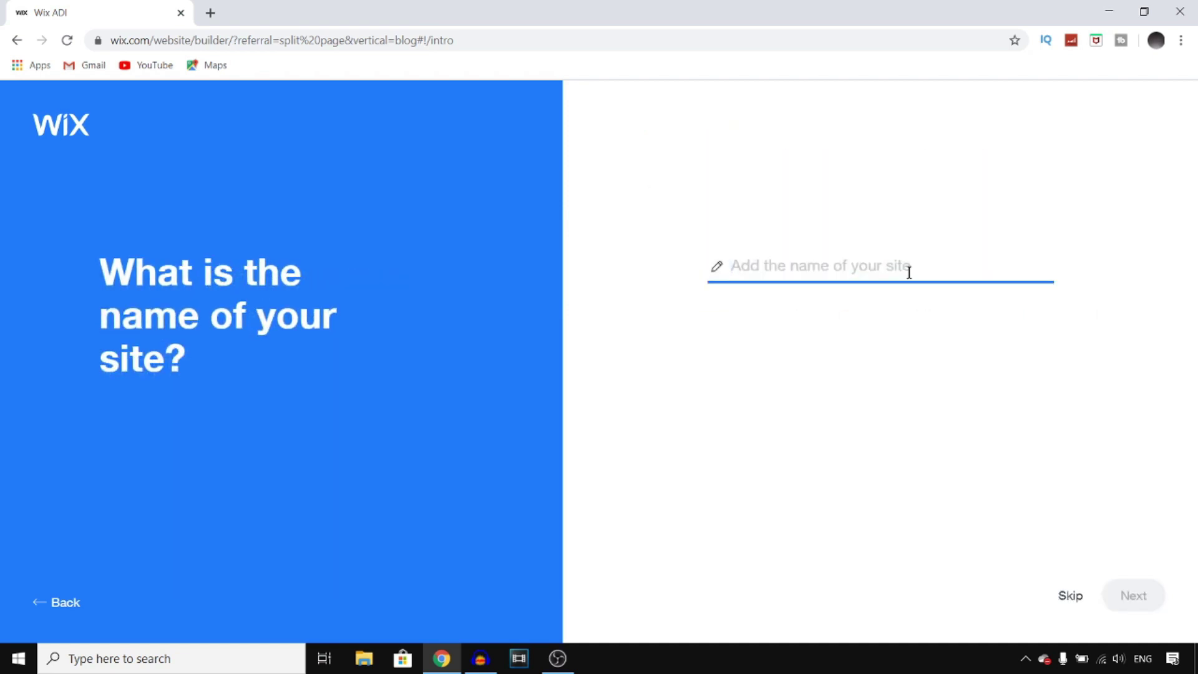
# - Name the site 'How to Digital Media', continue, and open YouTube in a second browser tab
pyautogui.write('HO')
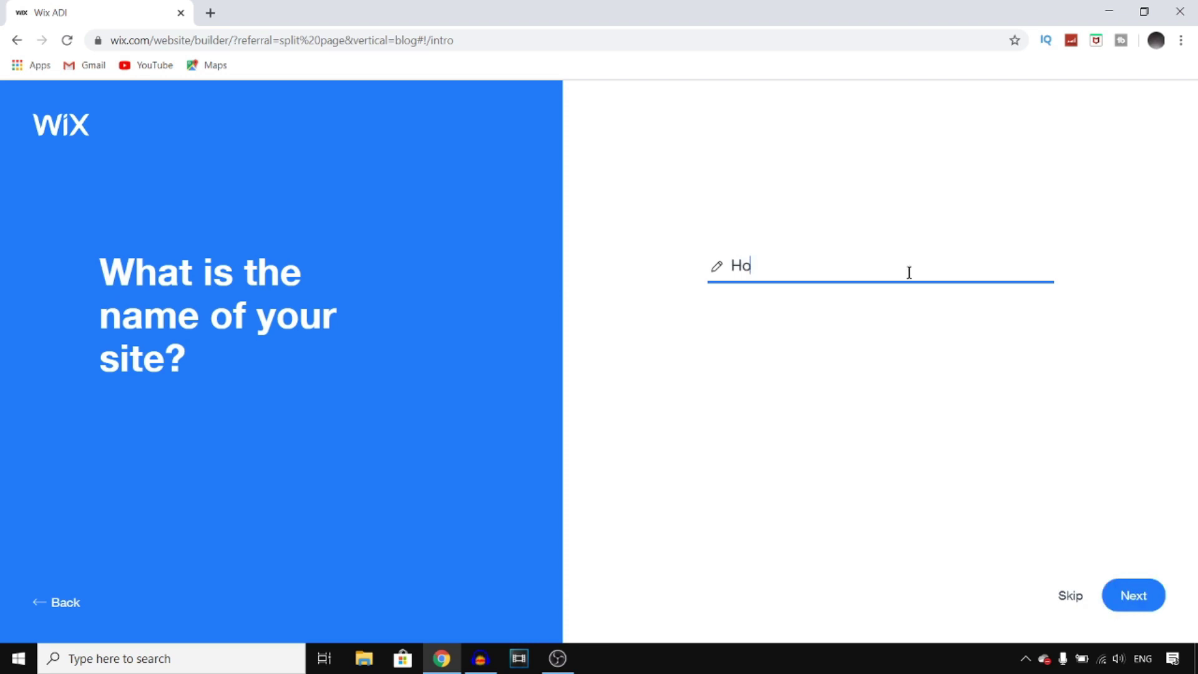
pyautogui.write('w to Dig')
pyautogui.write('itsl')
pyautogui.write('al M')
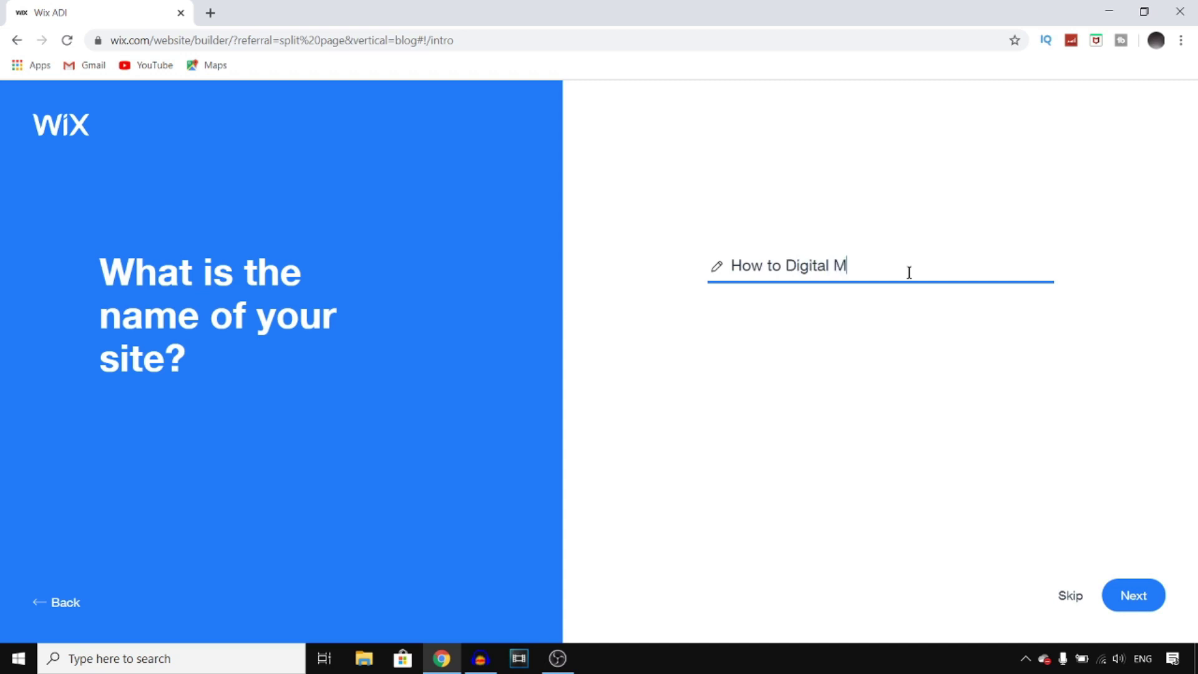
pyautogui.write('edia')
pyautogui.click(1142, 595)
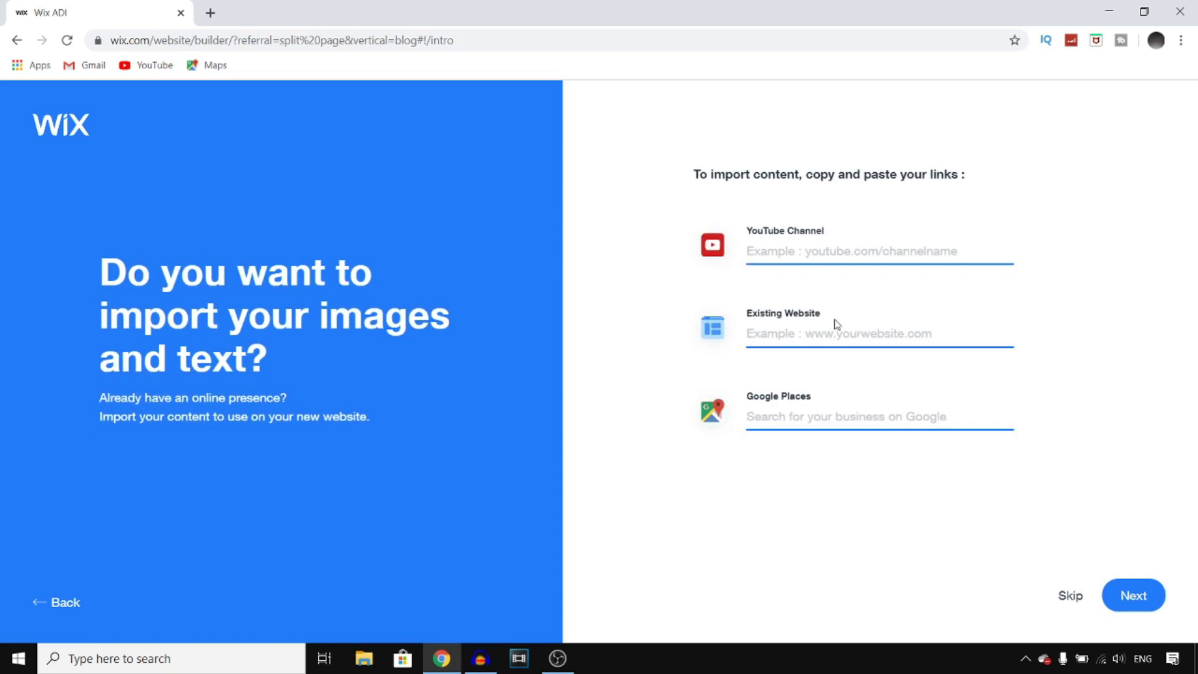
pyautogui.click(210, 13)
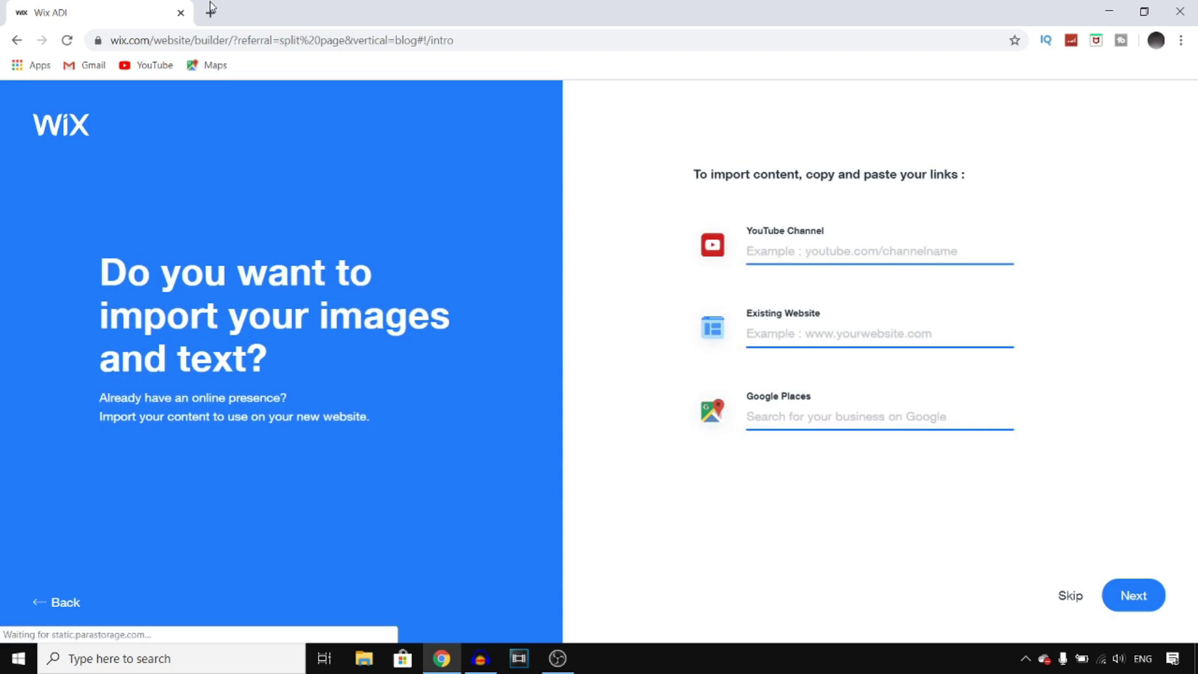
pyautogui.write('yo')
pyautogui.press('Return')
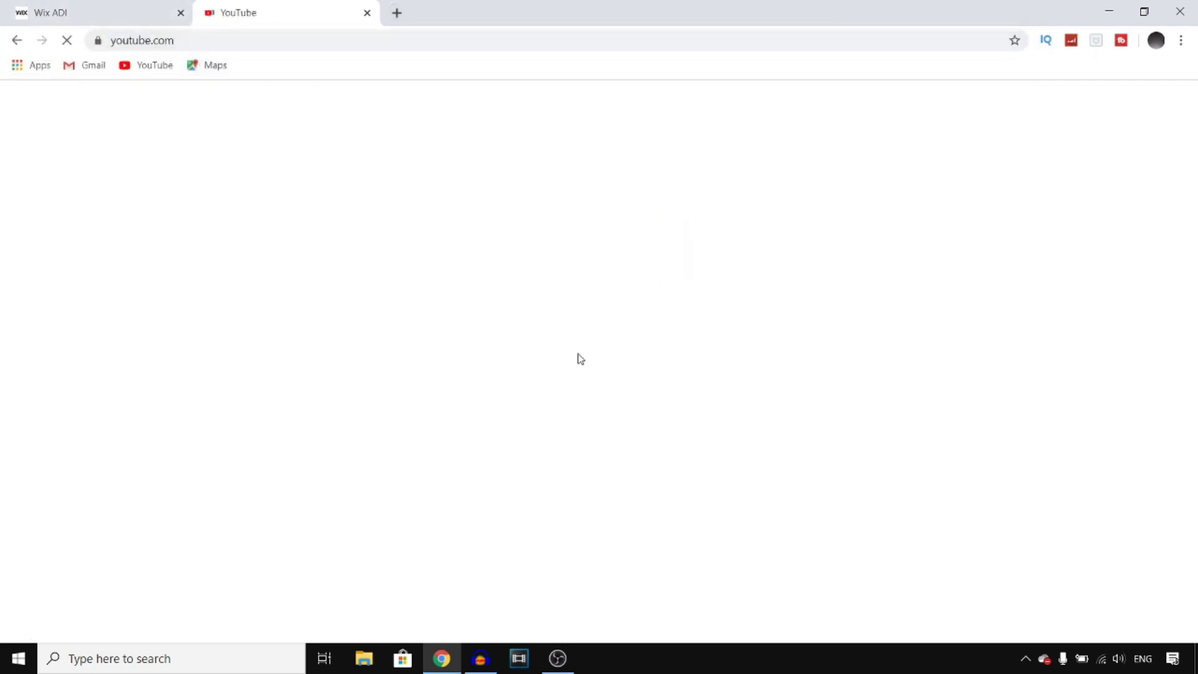
pyautogui.click(101, 22)
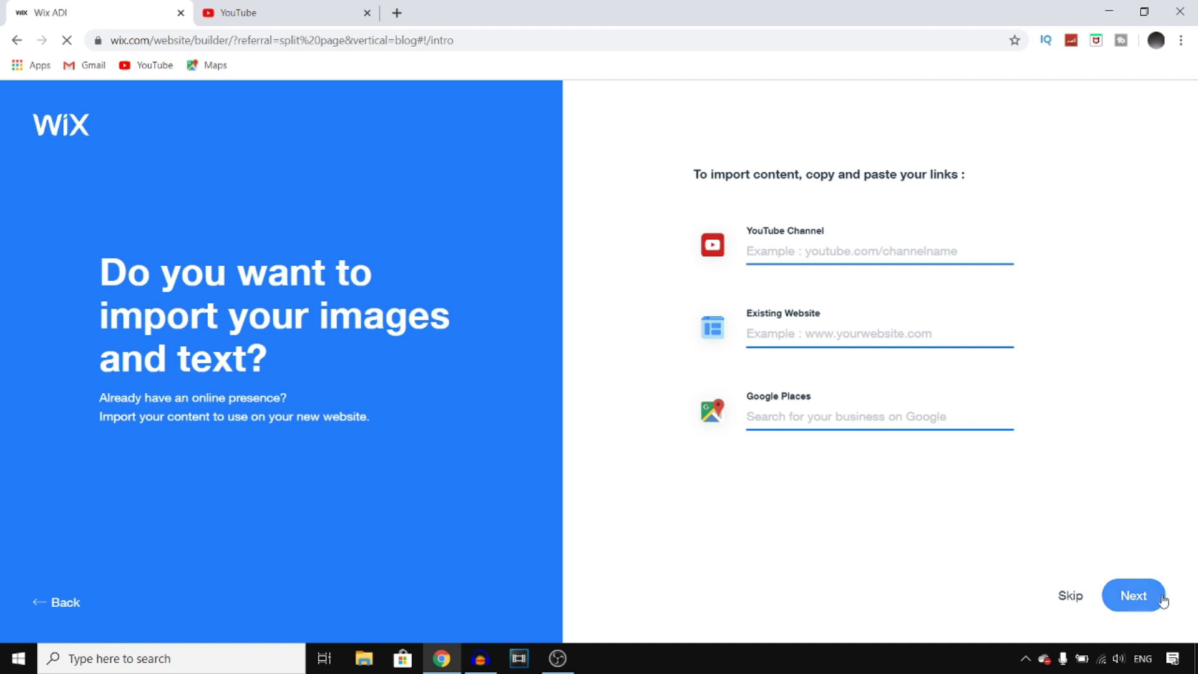
# - Skip importing content and add circle-cropped.png as the site logo
pyautogui.click(1123, 597)
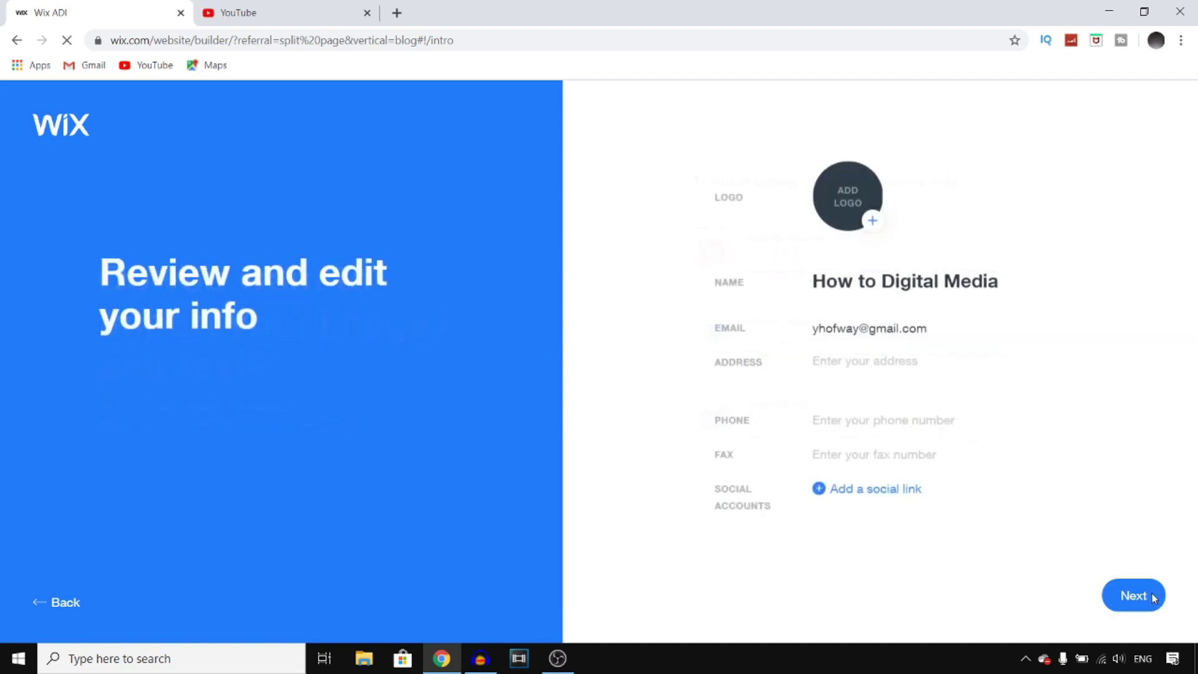
pyautogui.click(870, 221)
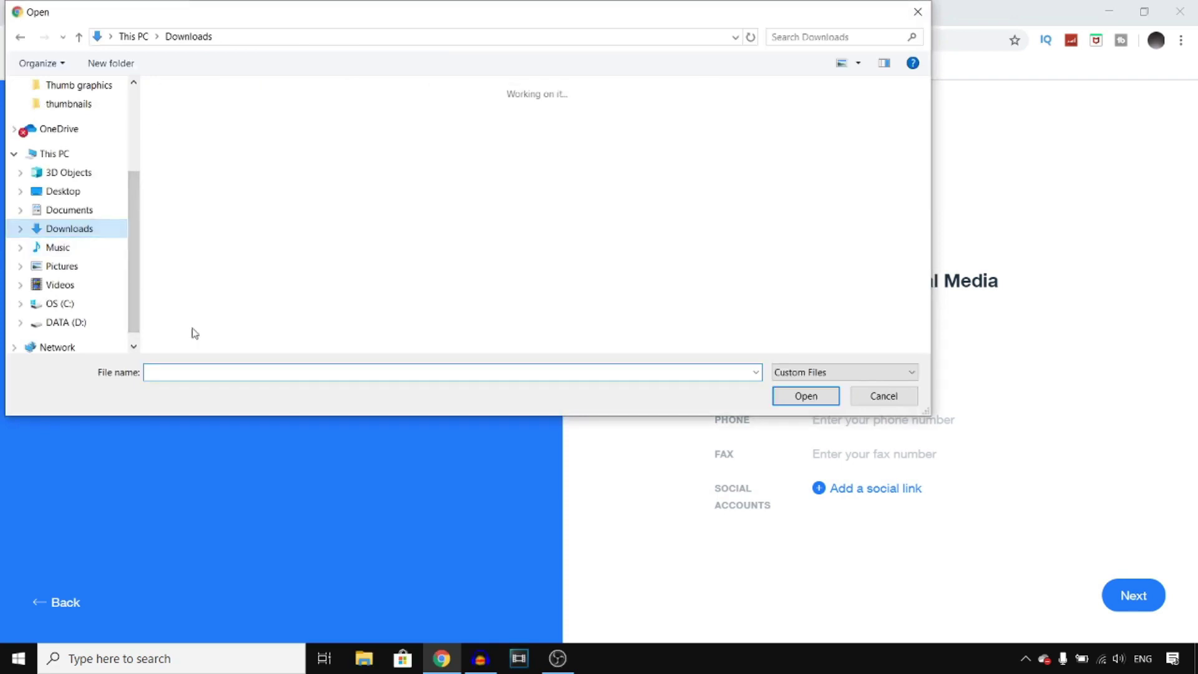
pyautogui.write('cir')
pyautogui.press('Down')
pyautogui.press('Down')
pyautogui.press('Return')
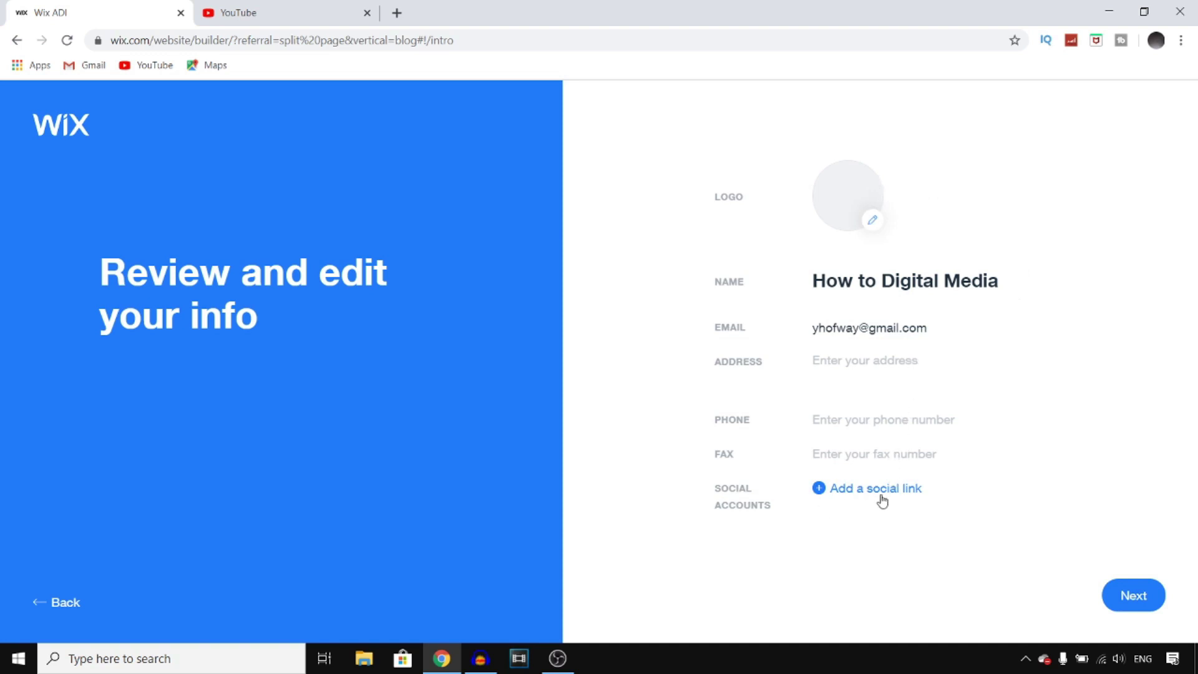
# - Add the copied Instagram profile address as a social link and submit the site info
pyautogui.click(817, 489)
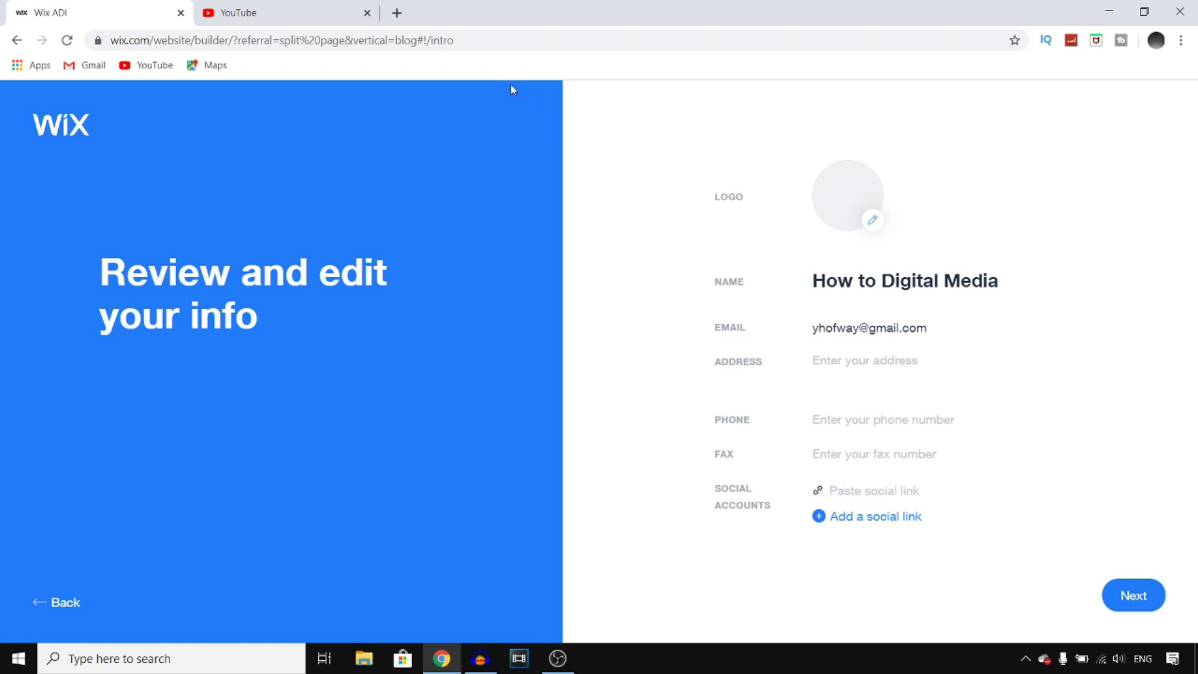
pyautogui.click(437, 13)
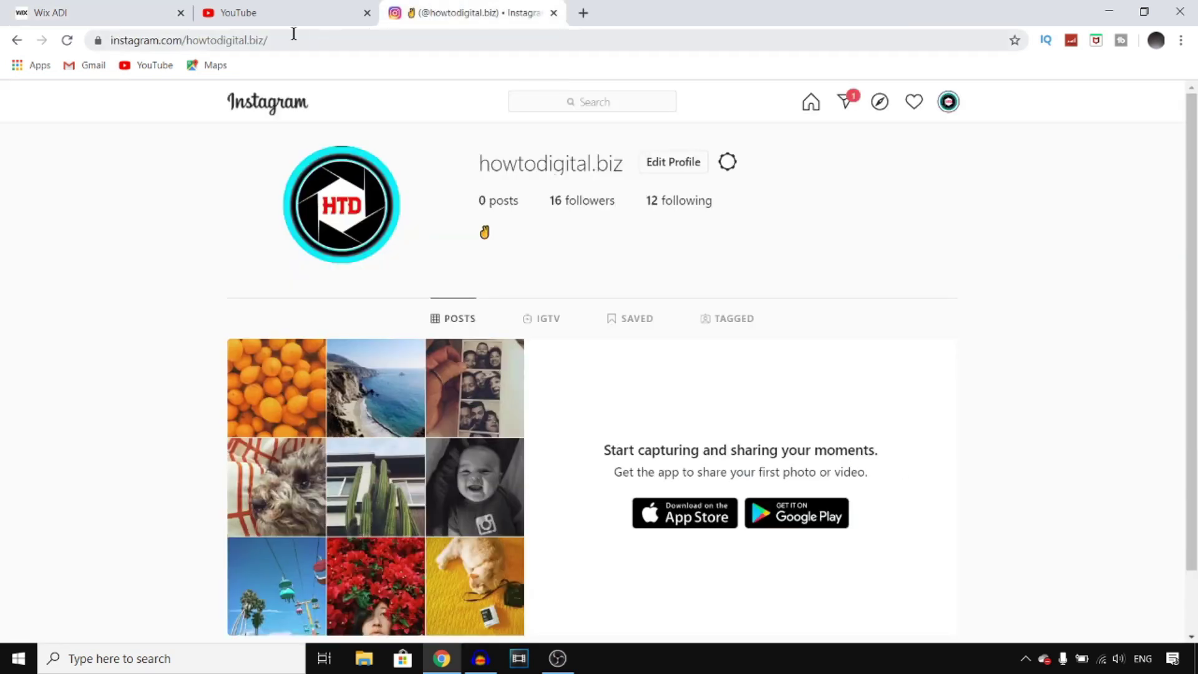
pyautogui.click(228, 42)
pyautogui.hotkey('ctrl', 'c')
pyautogui.rightClick(229, 42)
pyautogui.click(272, 128)
pyautogui.click(87, 8)
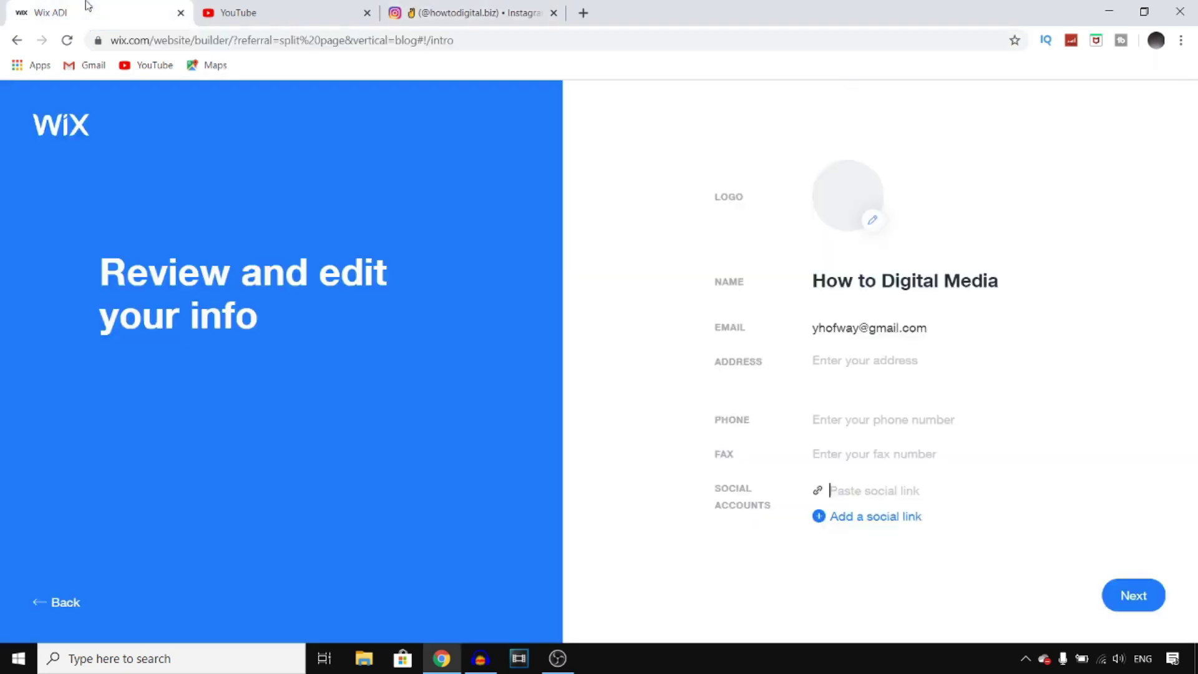
pyautogui.rightClick(896, 491)
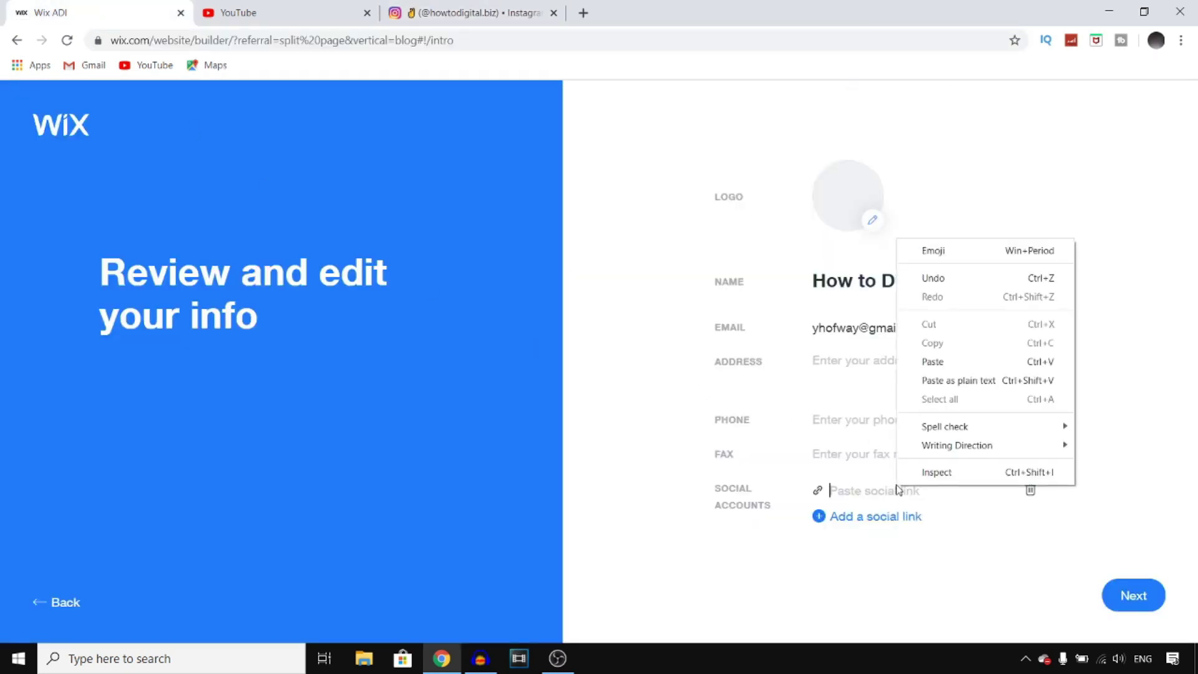
pyautogui.click(942, 358)
pyautogui.click(1151, 600)
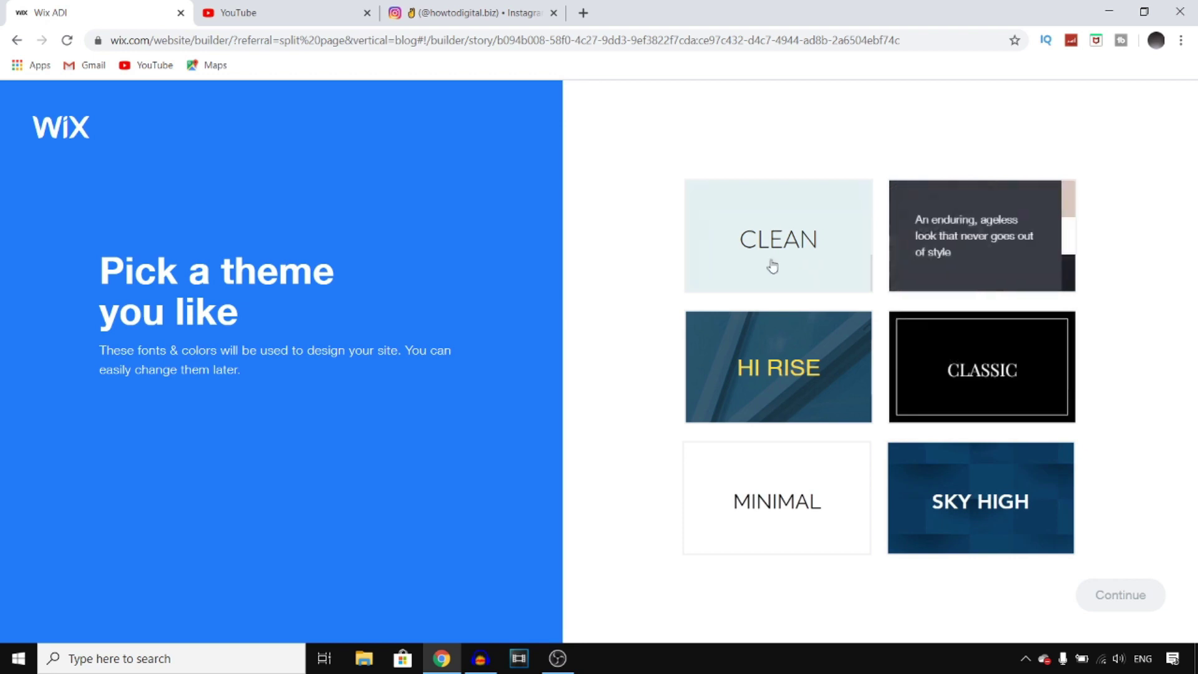
# - Pick the Sky High theme and confirm it
pyautogui.click(998, 496)
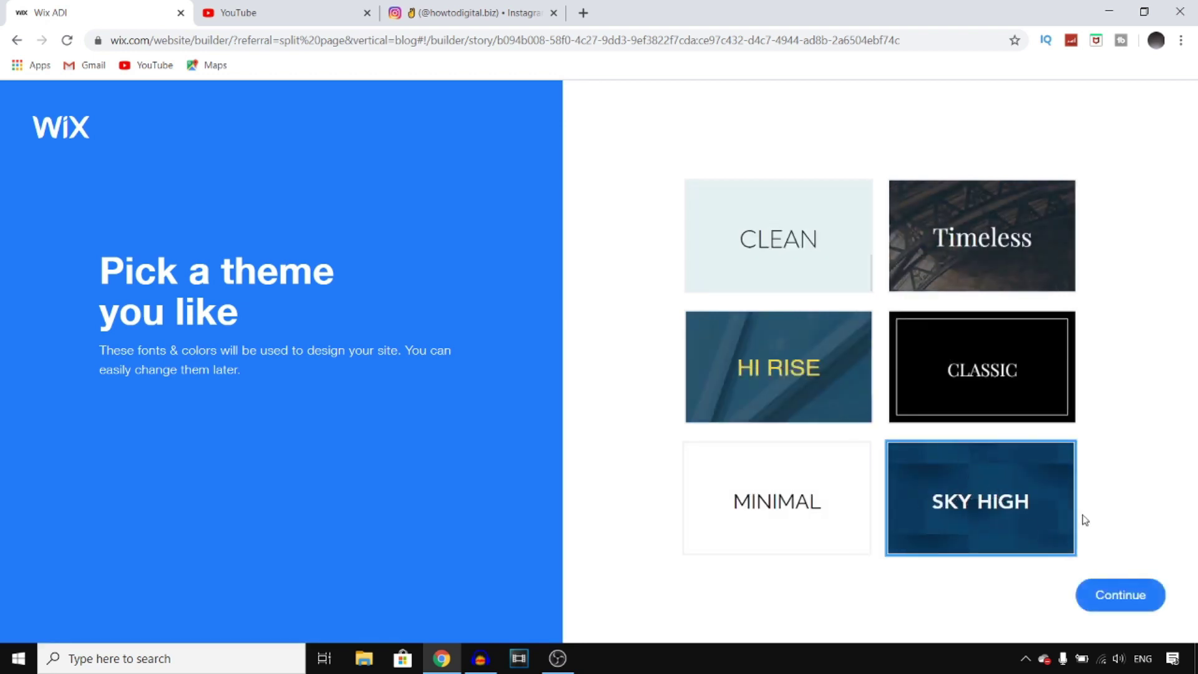
pyautogui.click(1117, 595)
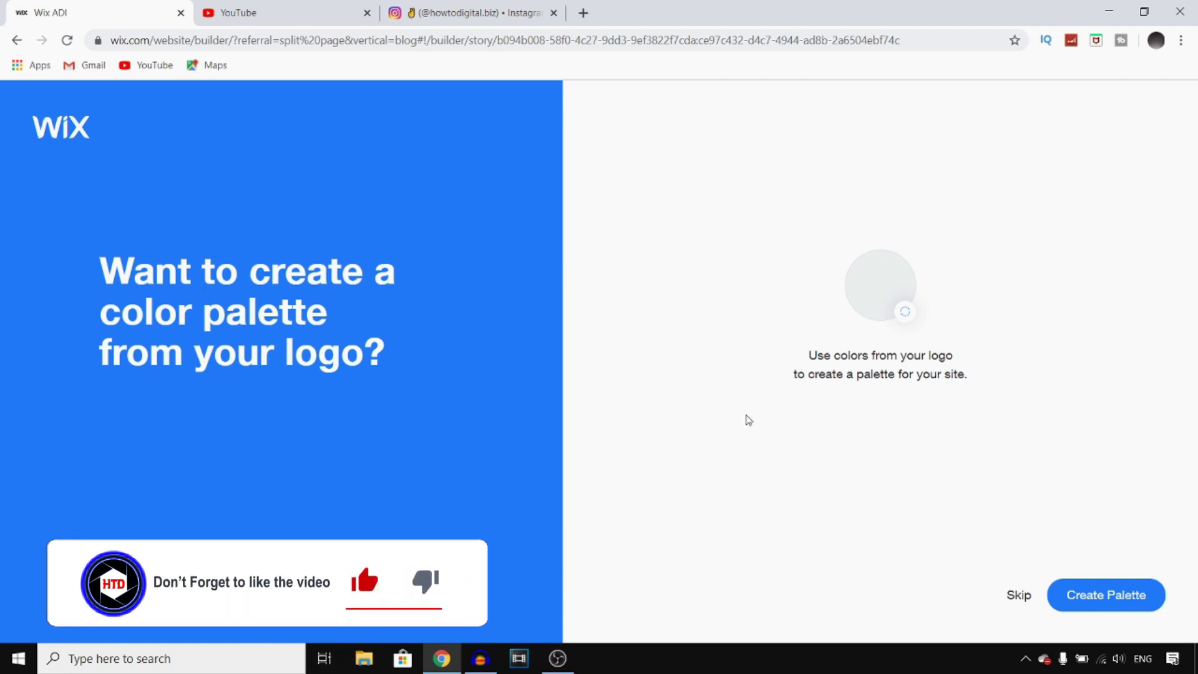
# - Generate a colour palette from the logo and accept those colours
pyautogui.click(1087, 593)
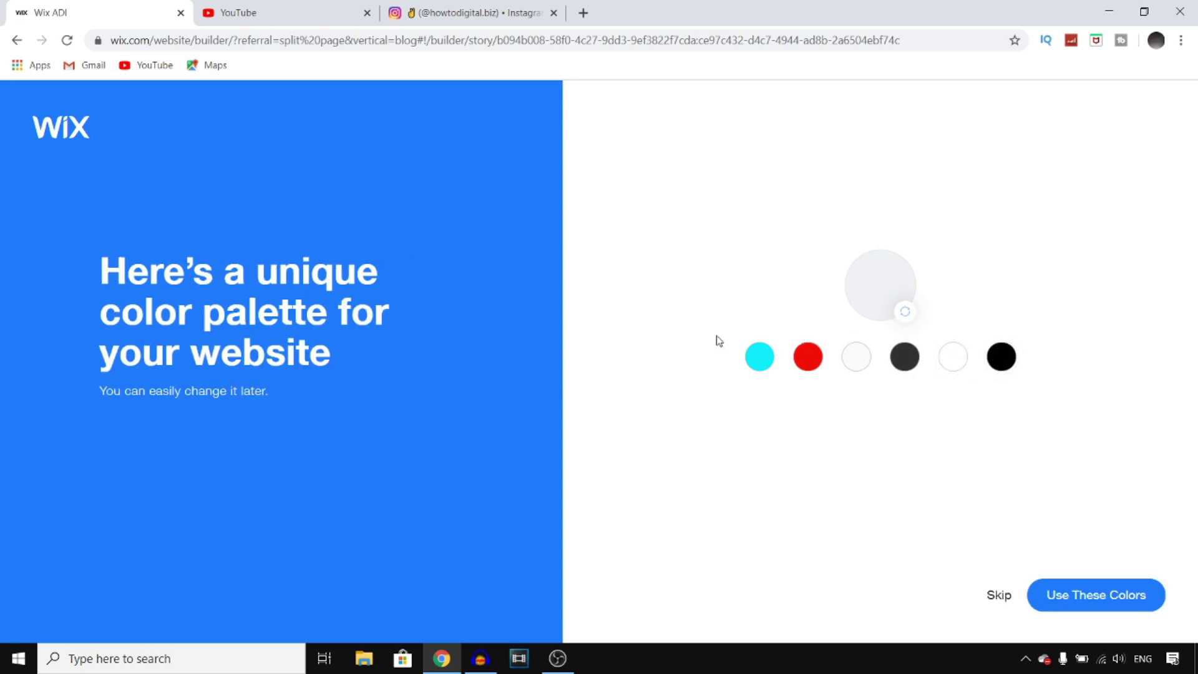
pyautogui.click(1056, 600)
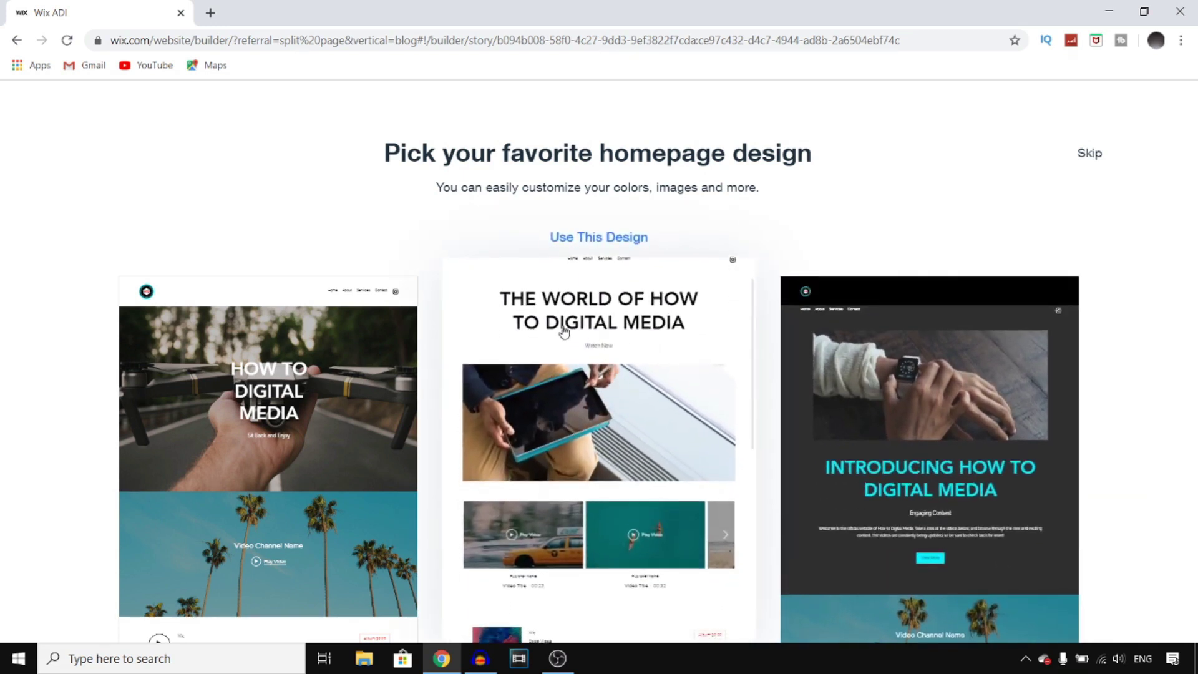
# - Apply the middle homepage design headed 'THE WORLD OF HOW TO DIGITAL MEDIA'
pyautogui.click(608, 421)
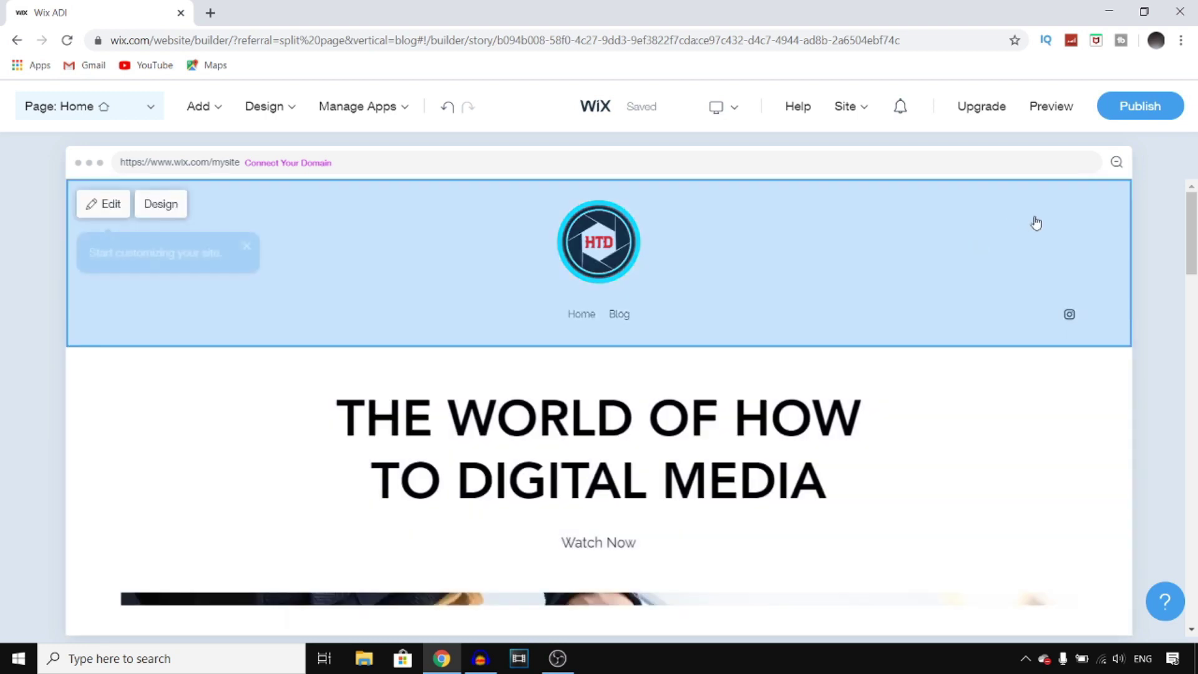
# - Scroll down the site preview, then open the Welcome section's settings panel
pyautogui.moveTo(1193, 234); pyautogui.dragTo(1196, 310)
pyautogui.scroll(-2, 1196, 290)
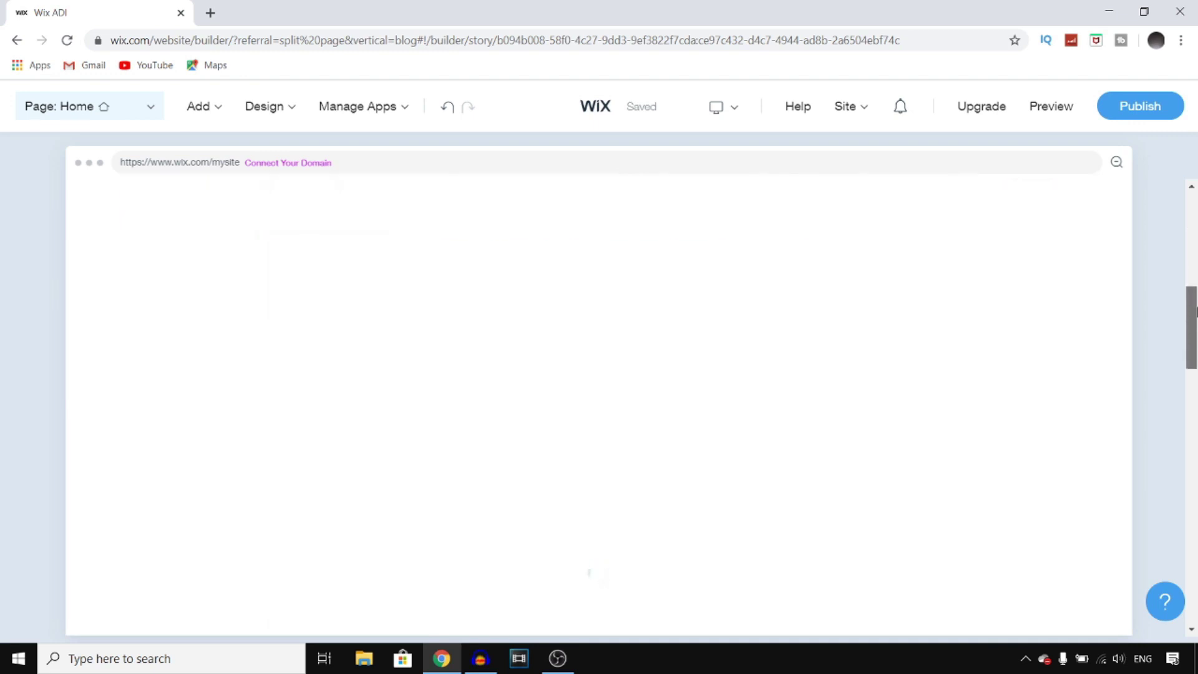
pyautogui.moveTo(1195, 310); pyautogui.dragTo(1196, 206)
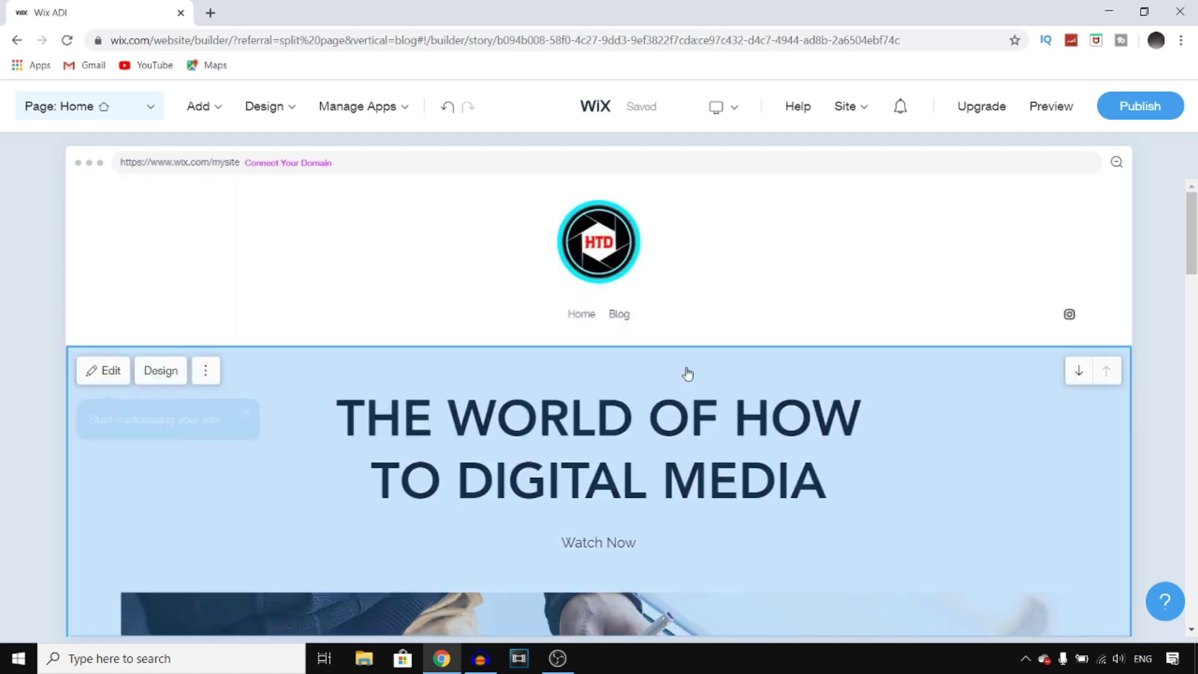
pyautogui.click(901, 411)
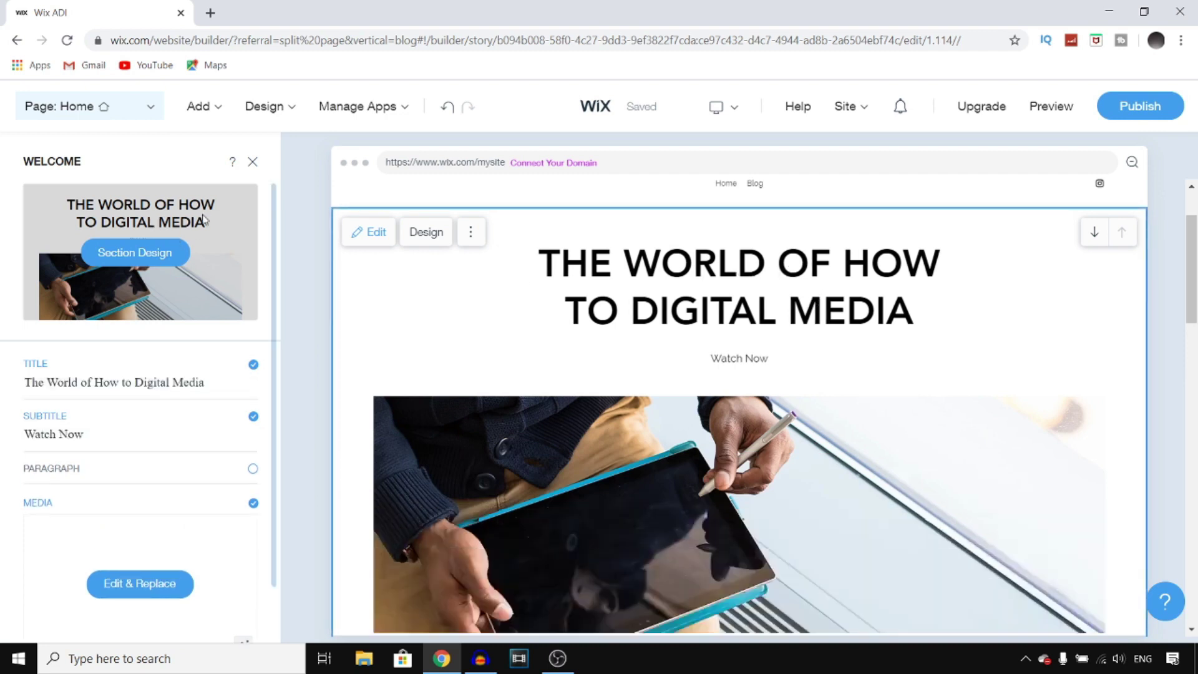
# - Make the headline title 'The World of How to Digital Media' italic and bold
pyautogui.click(208, 382)
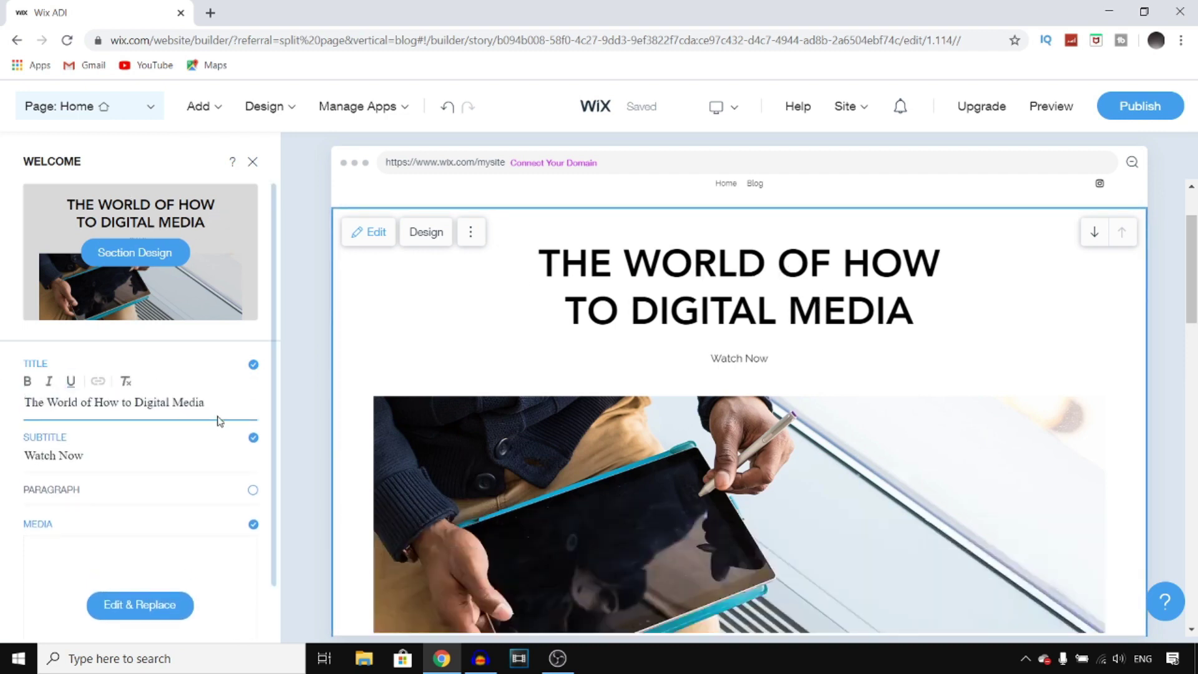
pyautogui.moveTo(208, 400); pyautogui.dragTo(25, 401)
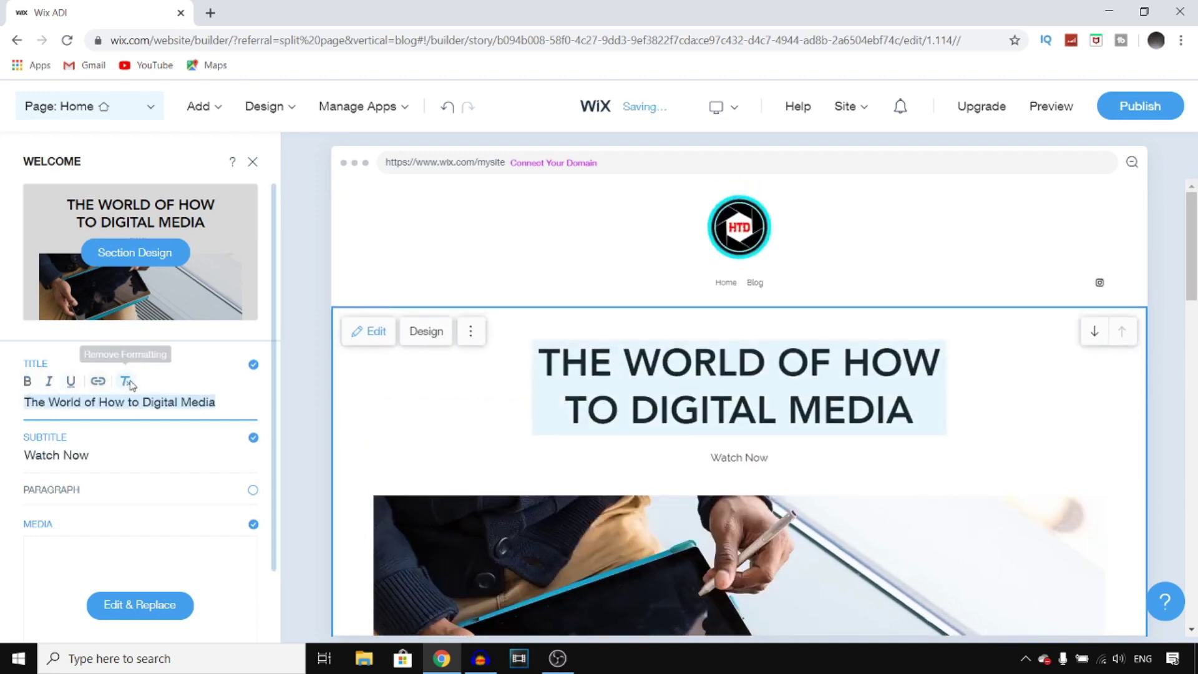
pyautogui.click(48, 381)
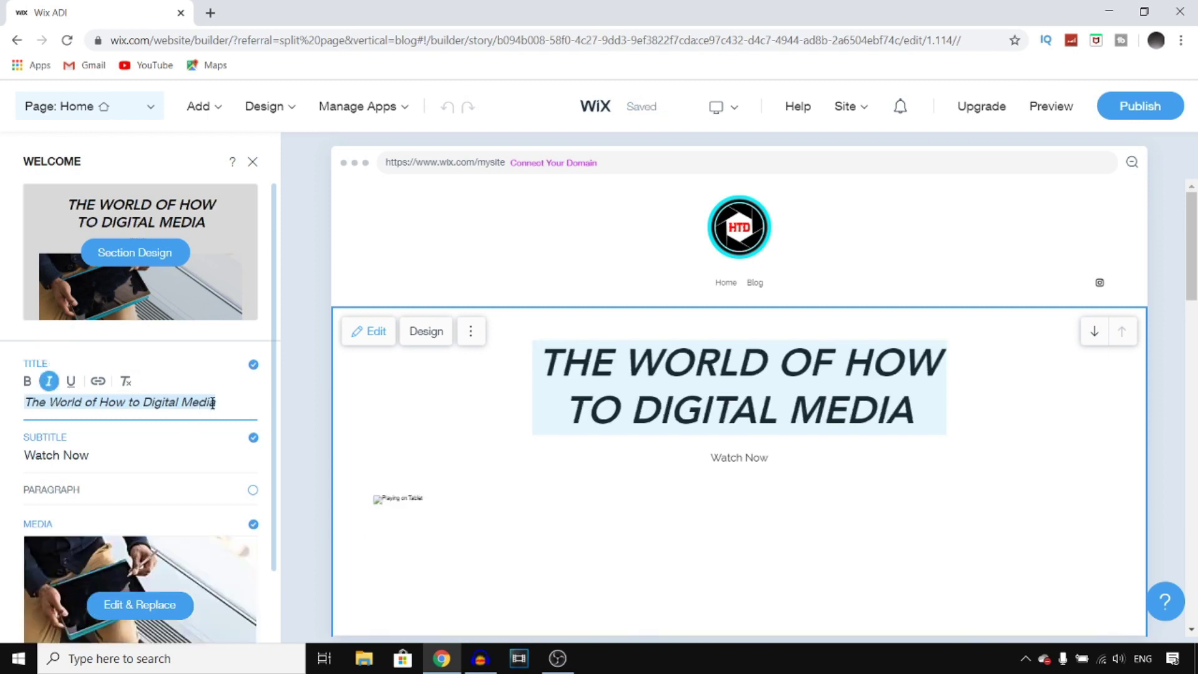
pyautogui.click(234, 397)
pyautogui.click(27, 381)
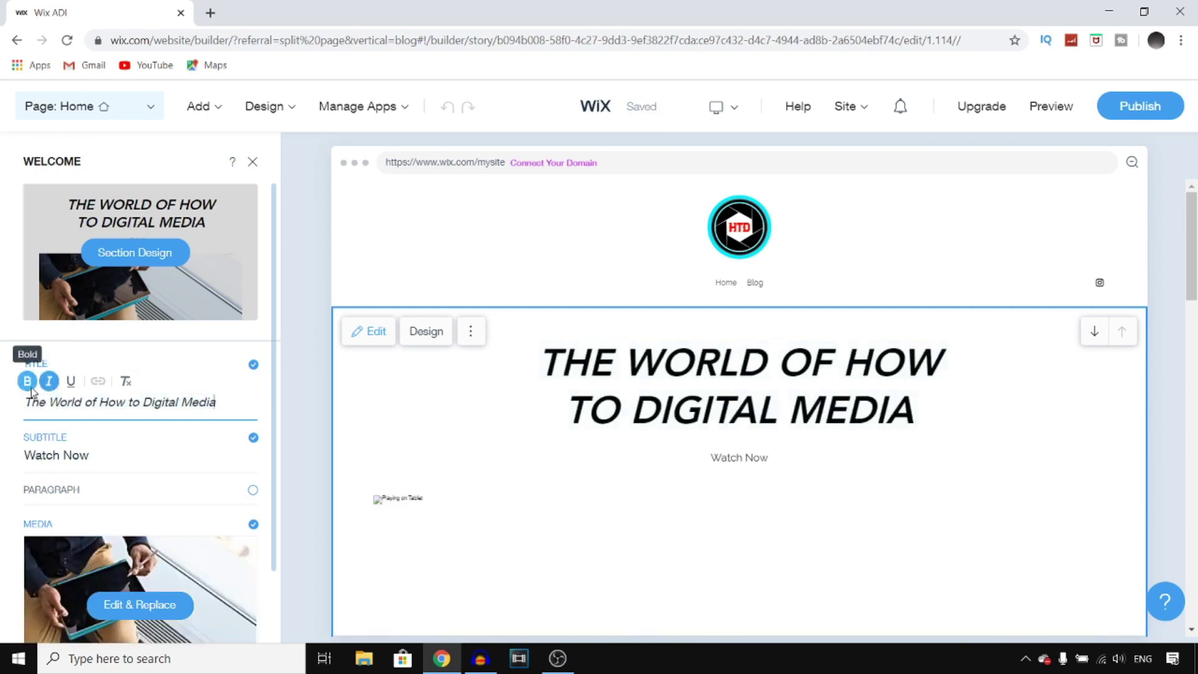
pyautogui.tripleClick(124, 409)
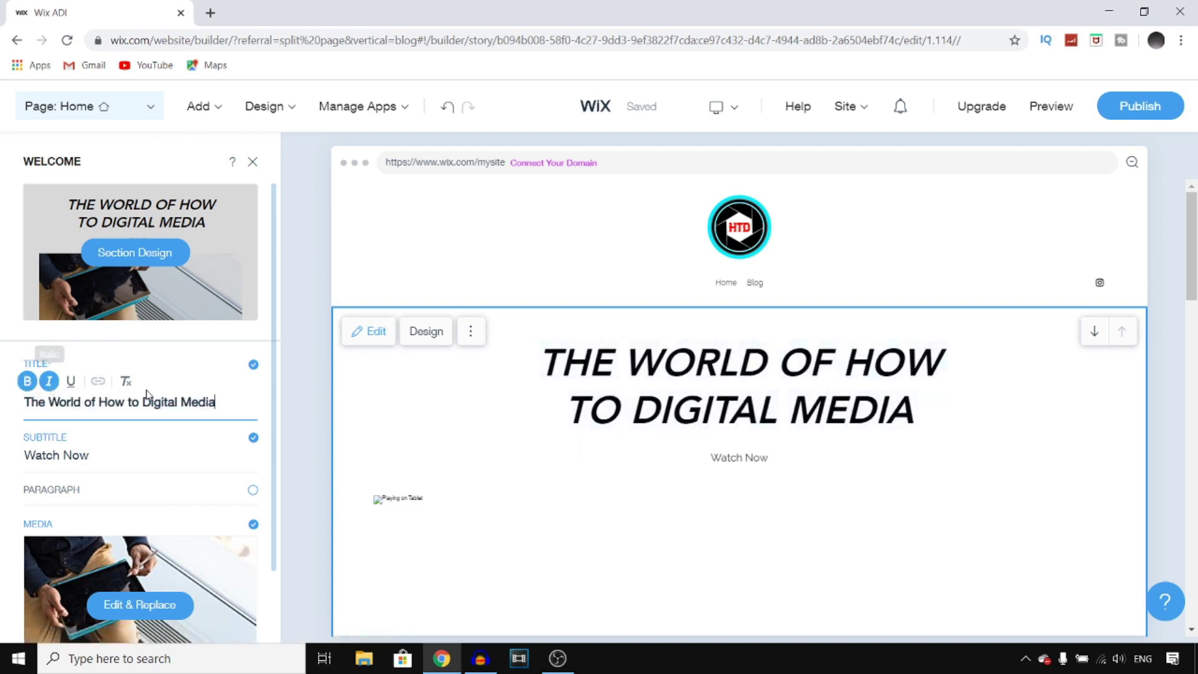
# - Delete the 'Watch Now' subtitle and close the Welcome panel
pyautogui.moveTo(100, 455); pyautogui.dragTo(3, 442)
pyautogui.press('BackSpace')
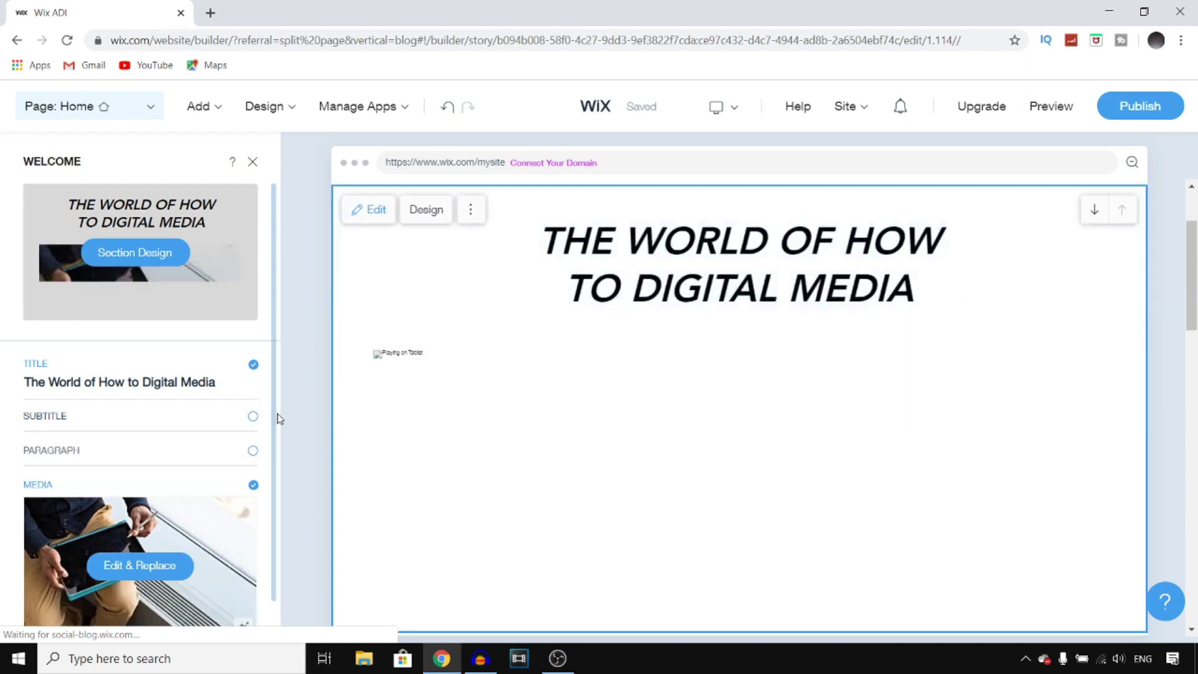
pyautogui.moveTo(273, 406); pyautogui.dragTo(273, 455)
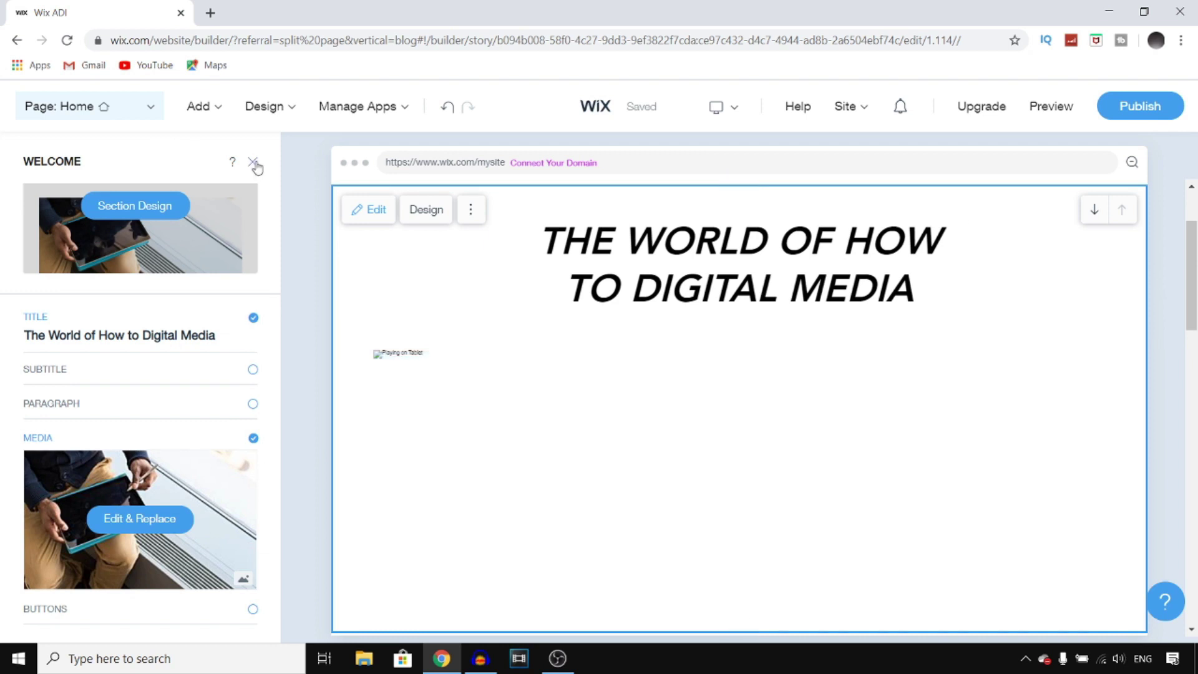
pyautogui.click(253, 163)
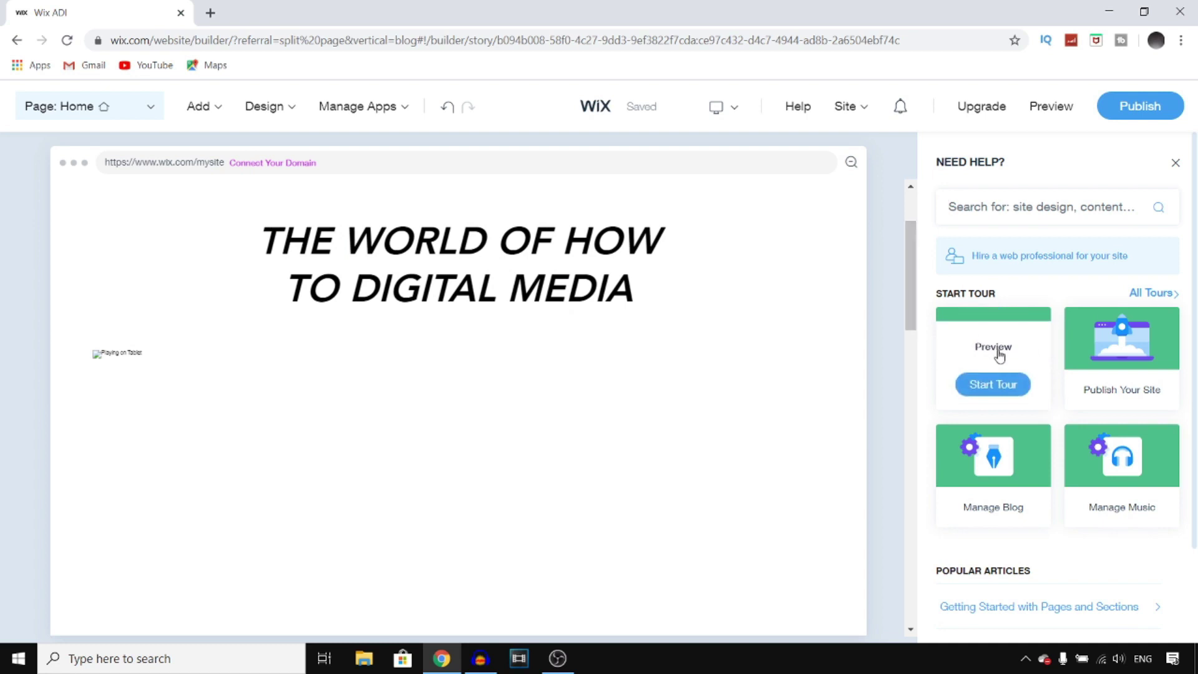
# - Scroll down through the site's sections and review the tour cards in the help panel
pyautogui.scroll(-5, 479, 382)
pyautogui.scroll(-6, 577, 374)
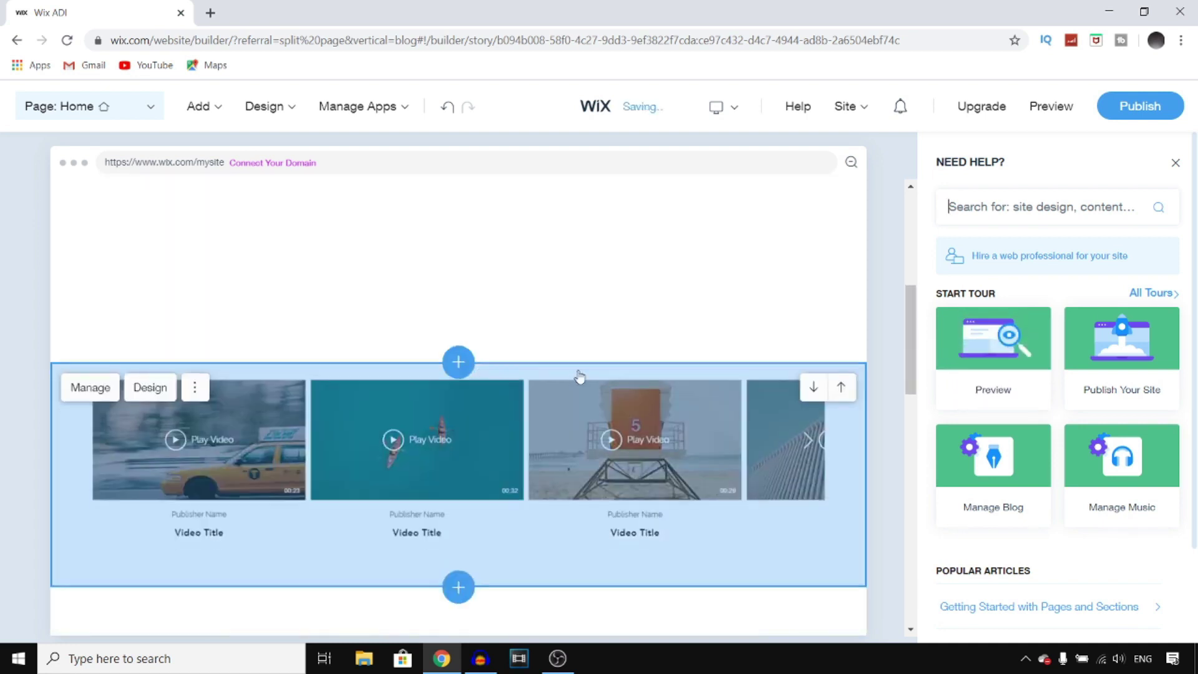
pyautogui.scroll(-6, 553, 418)
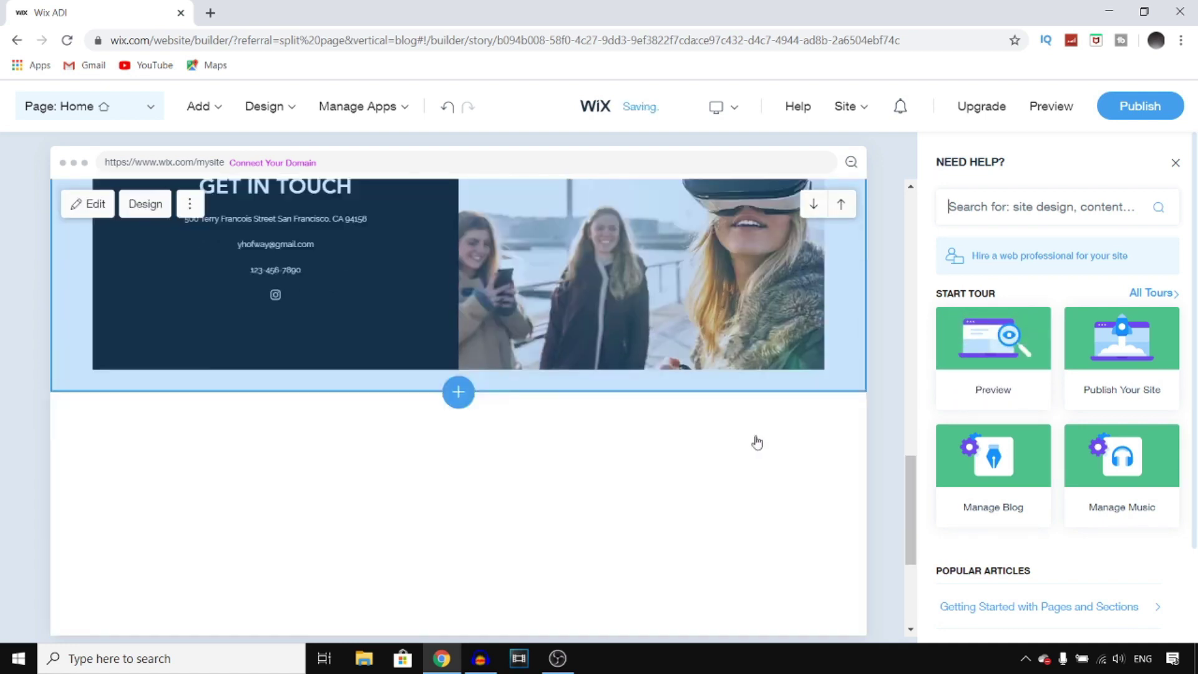
pyautogui.moveTo(1073, 354)
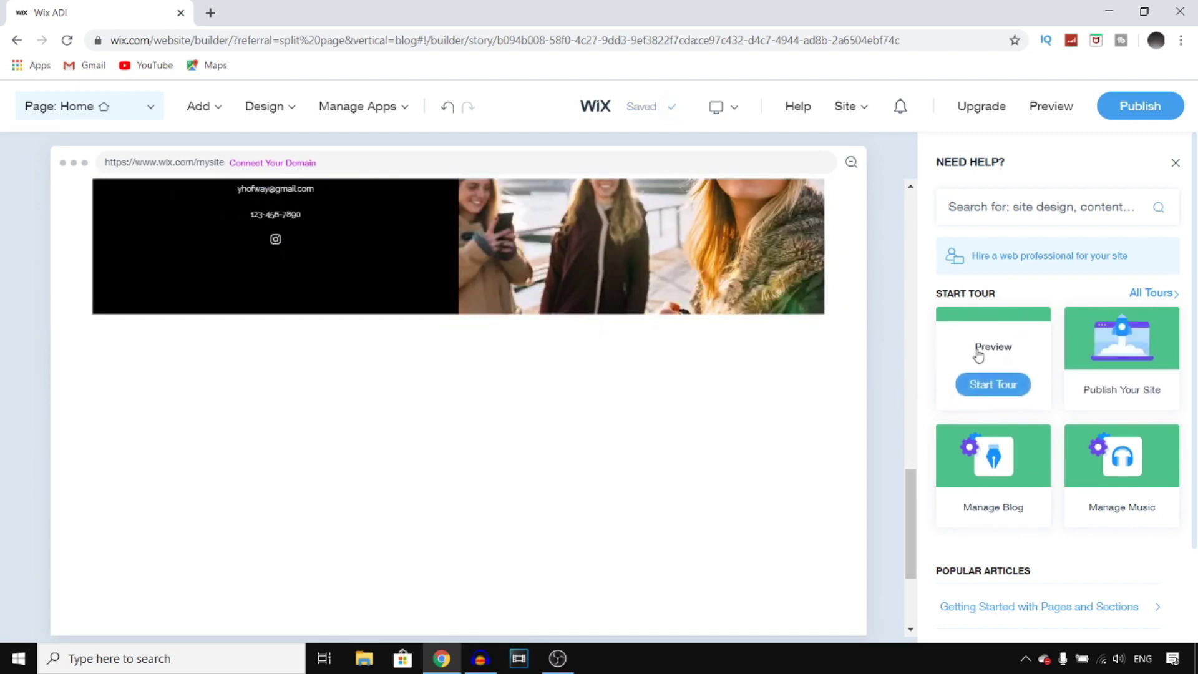
pyautogui.moveTo(986, 319)
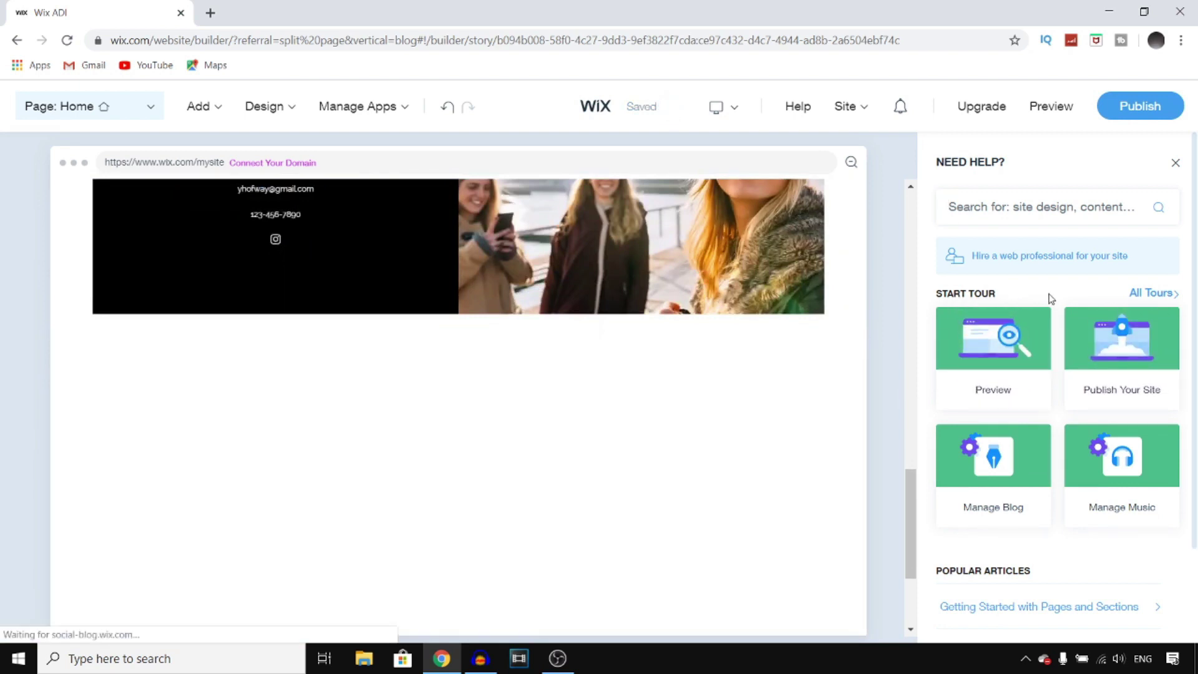
pyautogui.moveTo(1019, 358)
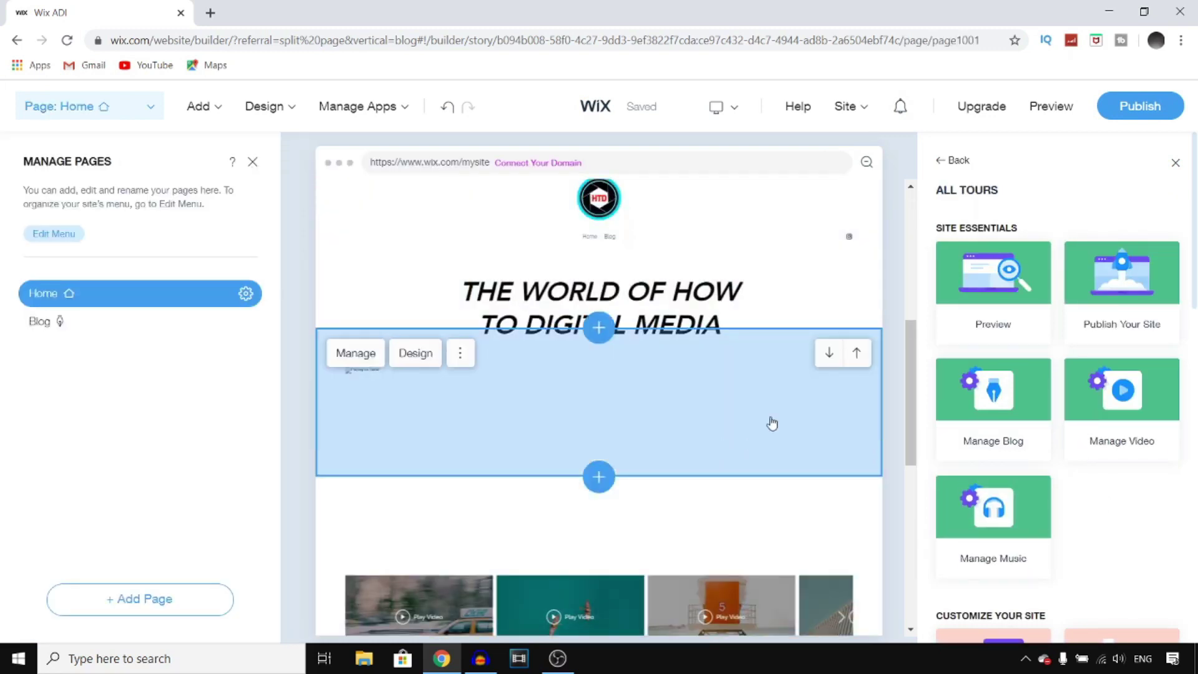
# - Publish the site to reach the 'Choose a domain' screen with the free Wix.com option
pyautogui.click(1138, 107)
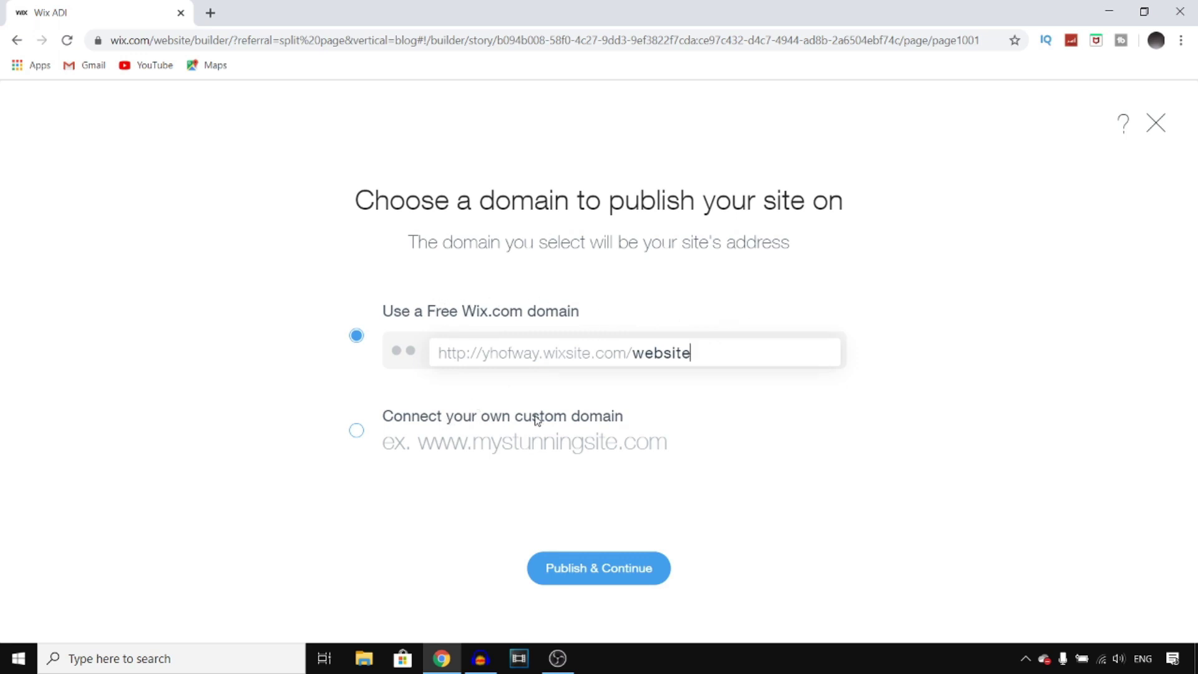
# - Publish on the free Wix.com domain ending in '/howtodigitalmedia' and view the live site
pyautogui.click(357, 432)
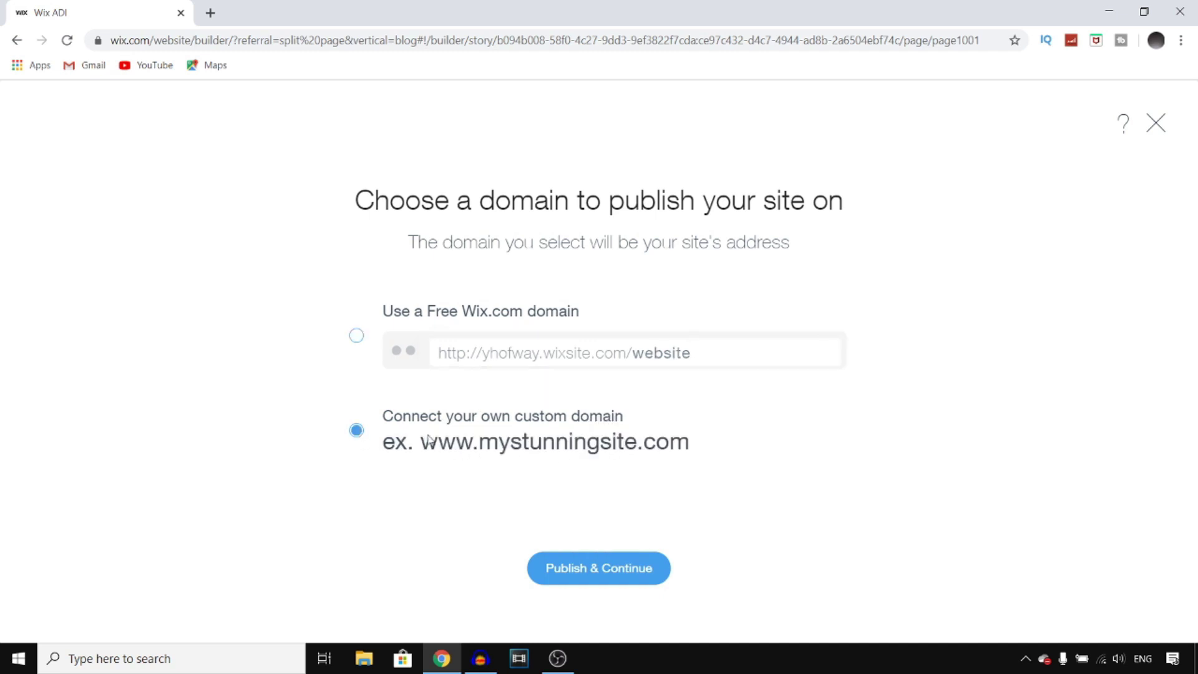
pyautogui.click(356, 337)
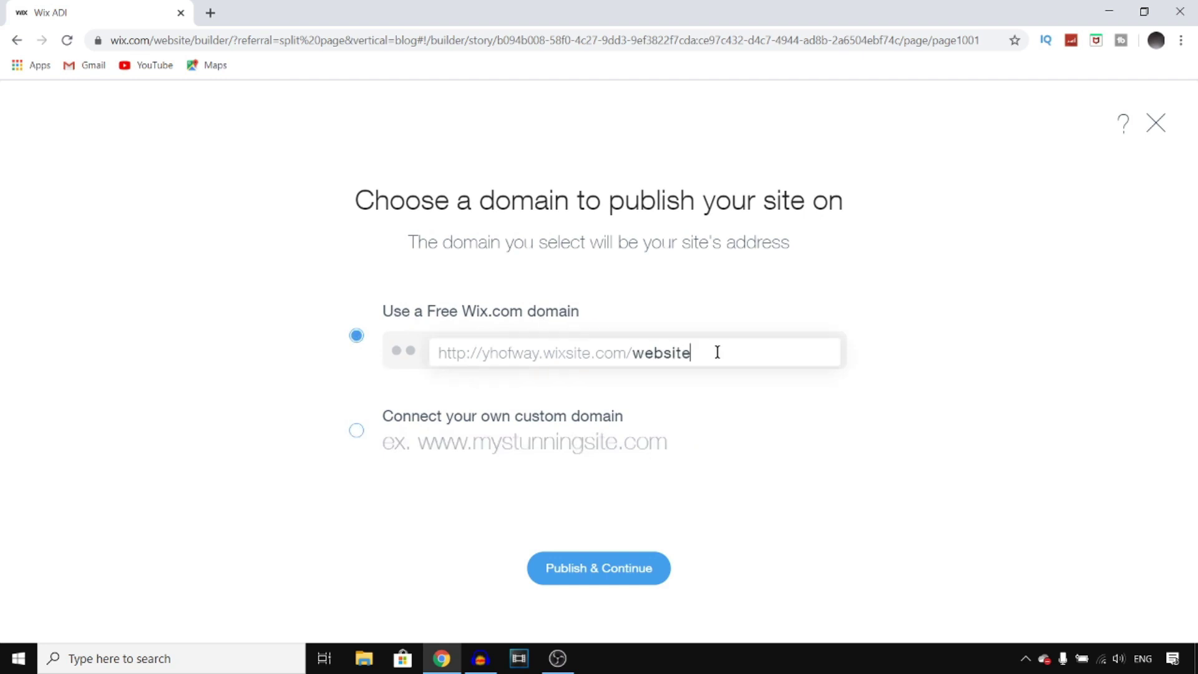
pyautogui.press('BackSpace')
pyautogui.press('BackSpace')
pyautogui.press('BackSpace')
pyautogui.press('BackSpace')
pyautogui.press('BackSpace')
pyautogui.press('BackSpace')
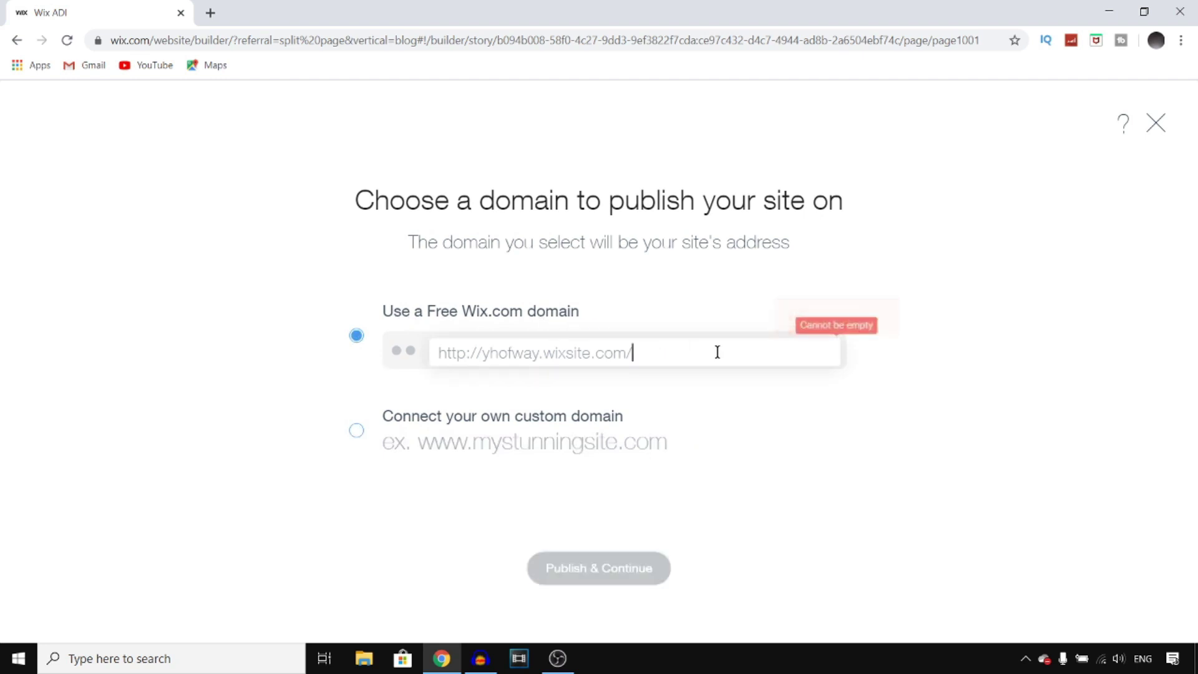
pyautogui.write('howtod')
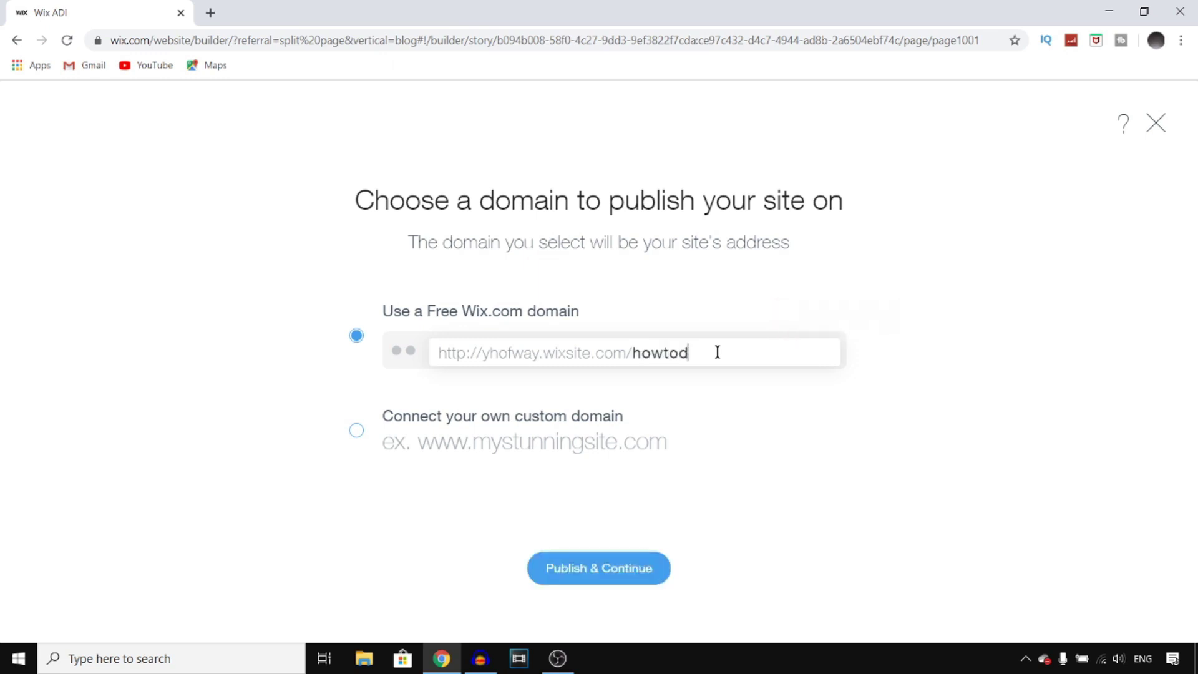
pyautogui.write('igitalmedia')
pyautogui.click(613, 570)
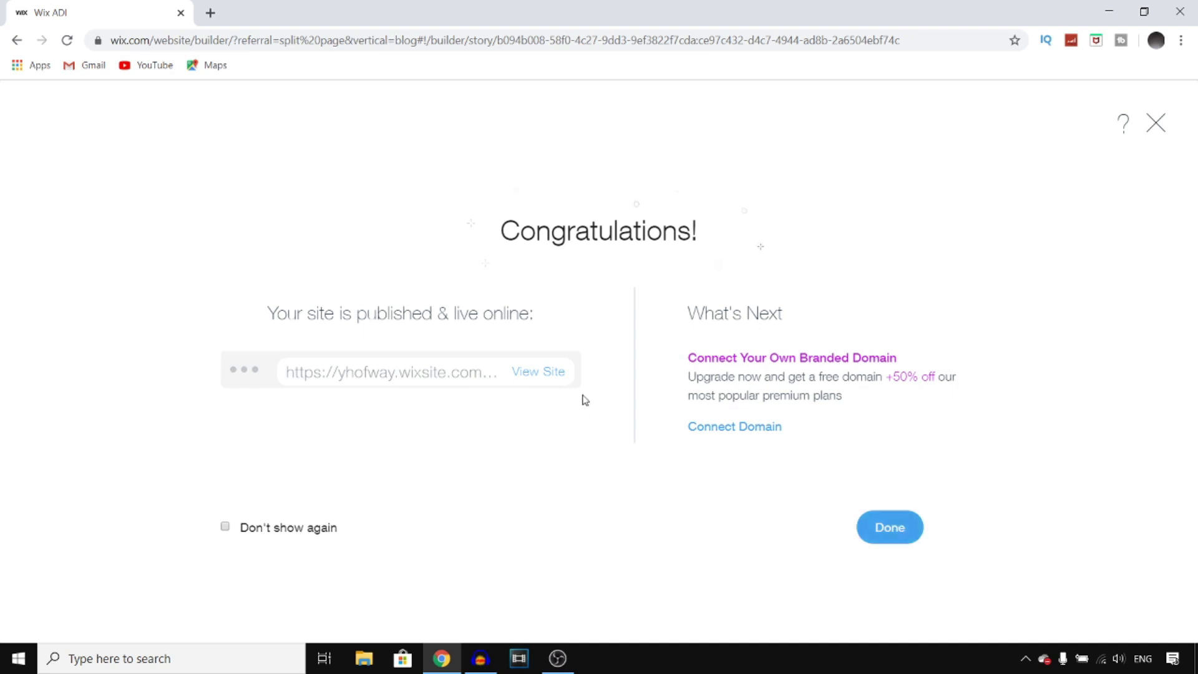
pyautogui.click(553, 373)
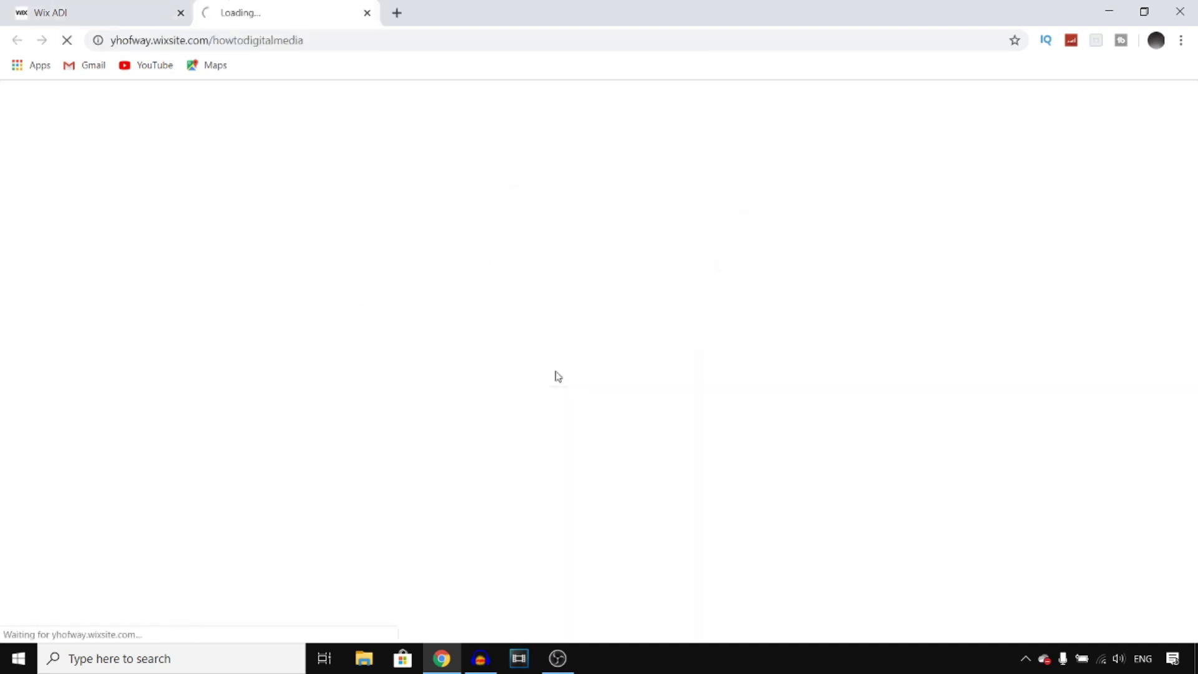
# - Scroll the live site from headline to subscribe form, close its tab, and dismiss the Congratulations dialog
pyautogui.moveTo(304, 40); pyautogui.dragTo(103, 40)
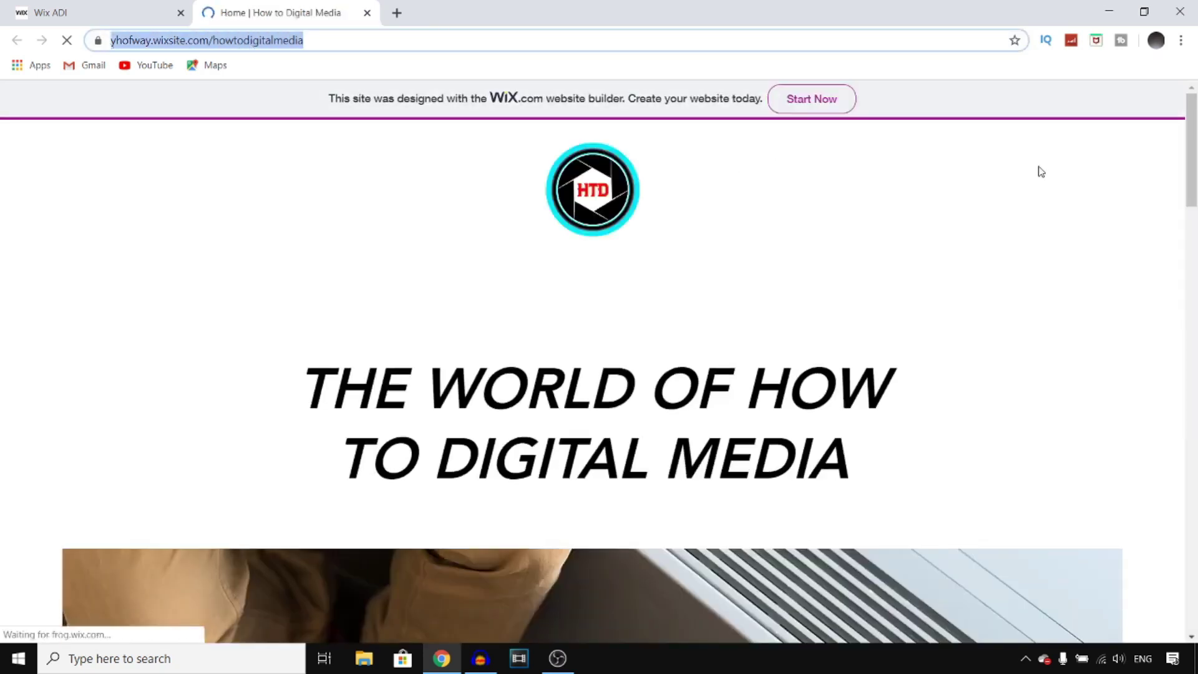
pyautogui.moveTo(1196, 151); pyautogui.dragTo(1196, 272)
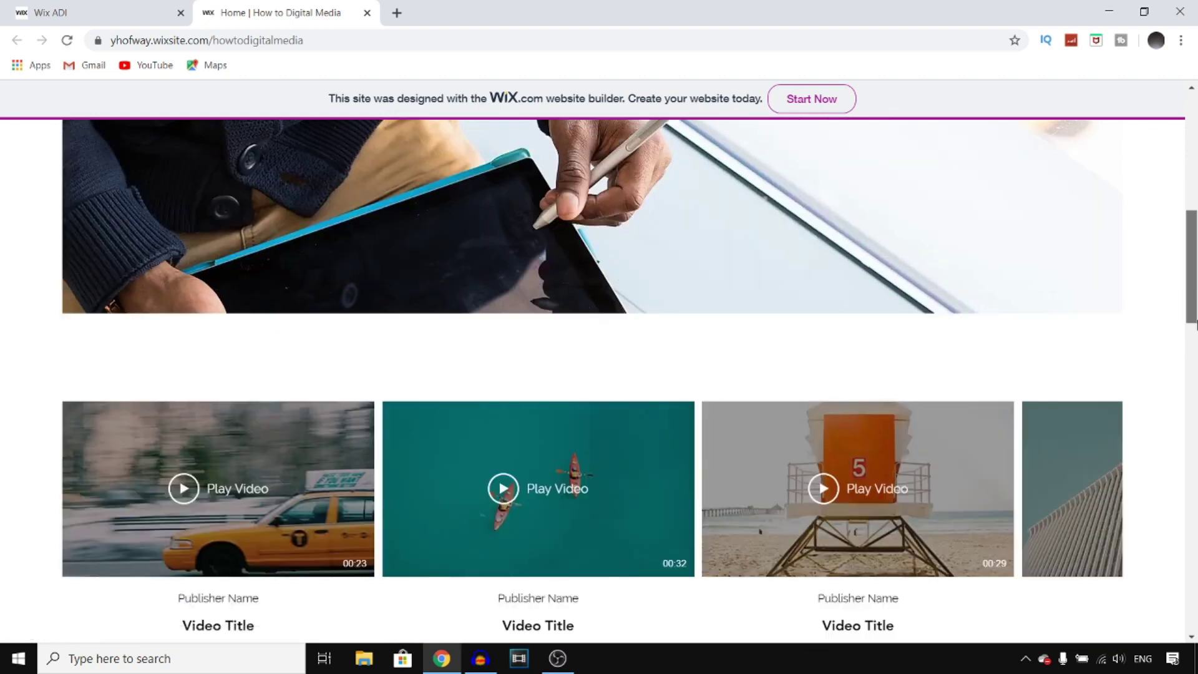
pyautogui.moveTo(1193, 337); pyautogui.dragTo(1195, 334)
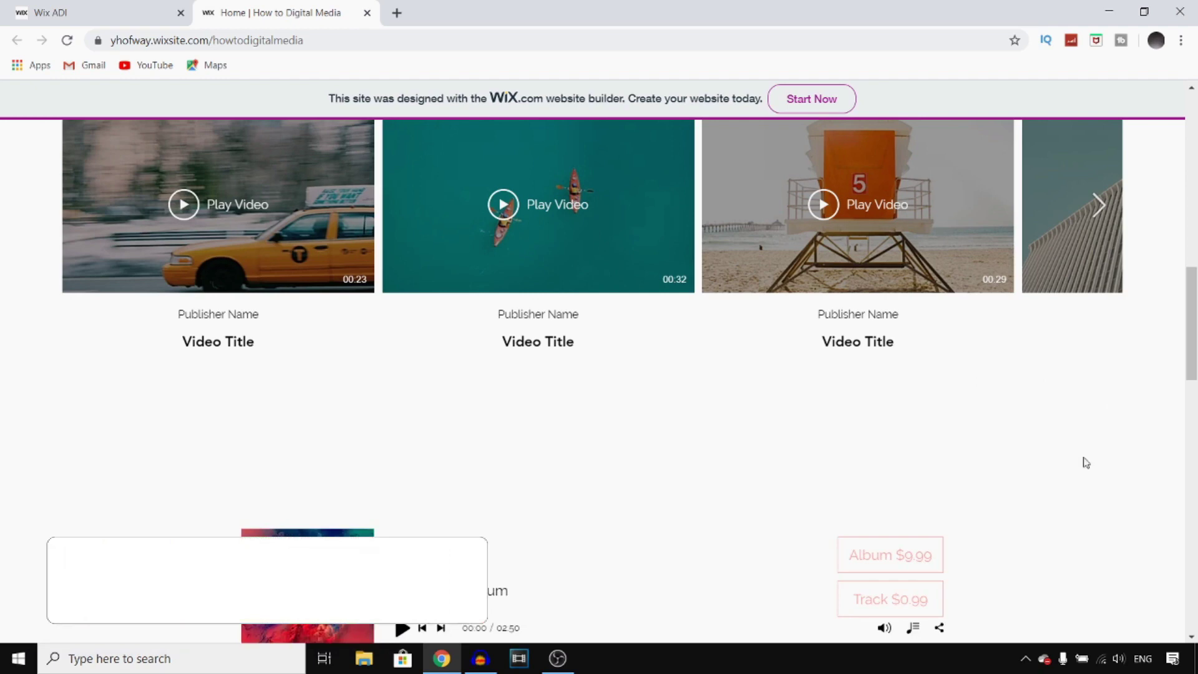
pyautogui.scroll(-4, 1084, 461)
pyautogui.scroll(-15, 1086, 462)
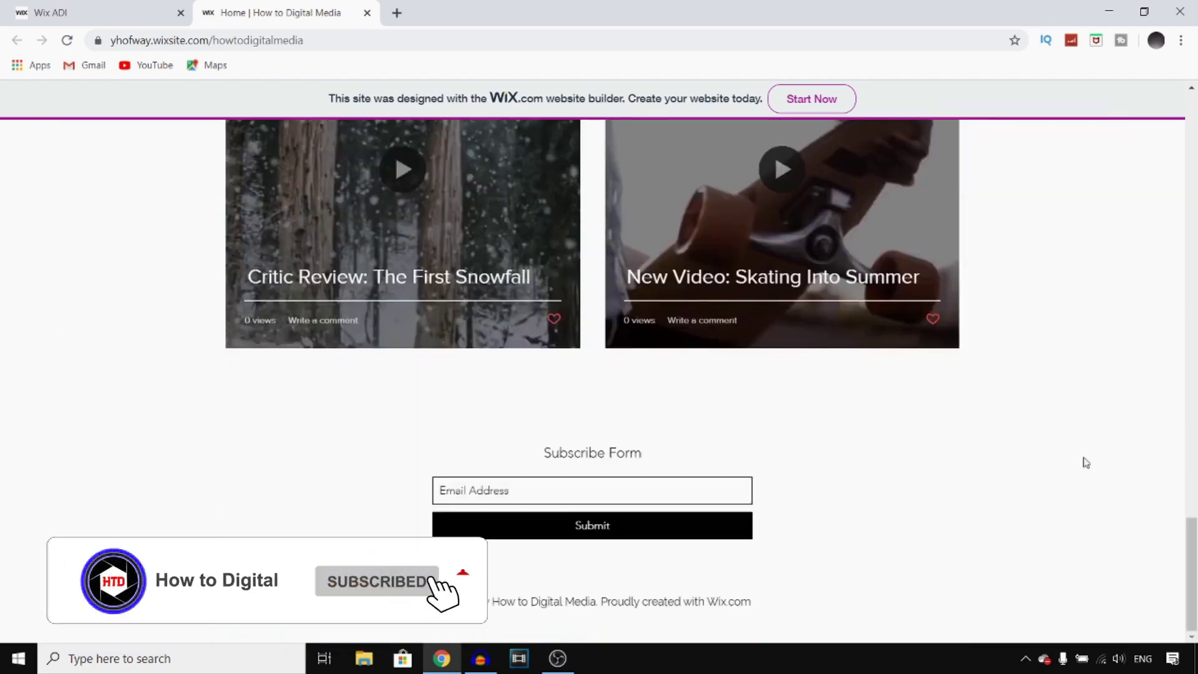
pyautogui.scroll(1, 1085, 462)
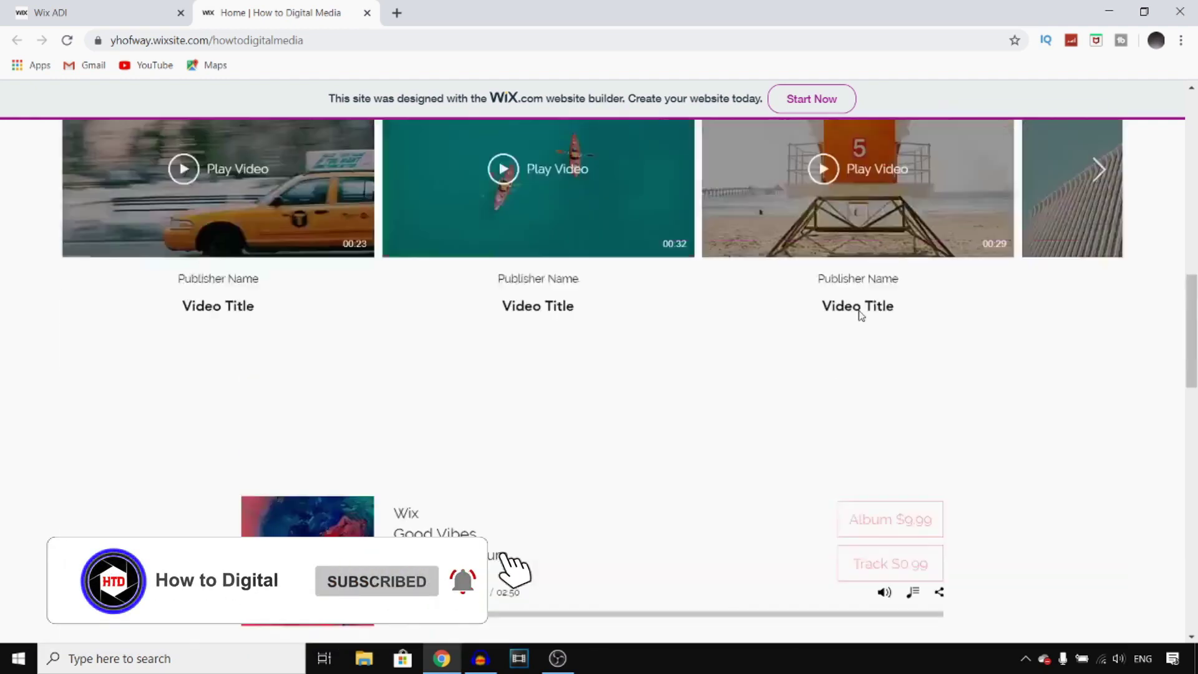
pyautogui.scroll(-15, 866, 320)
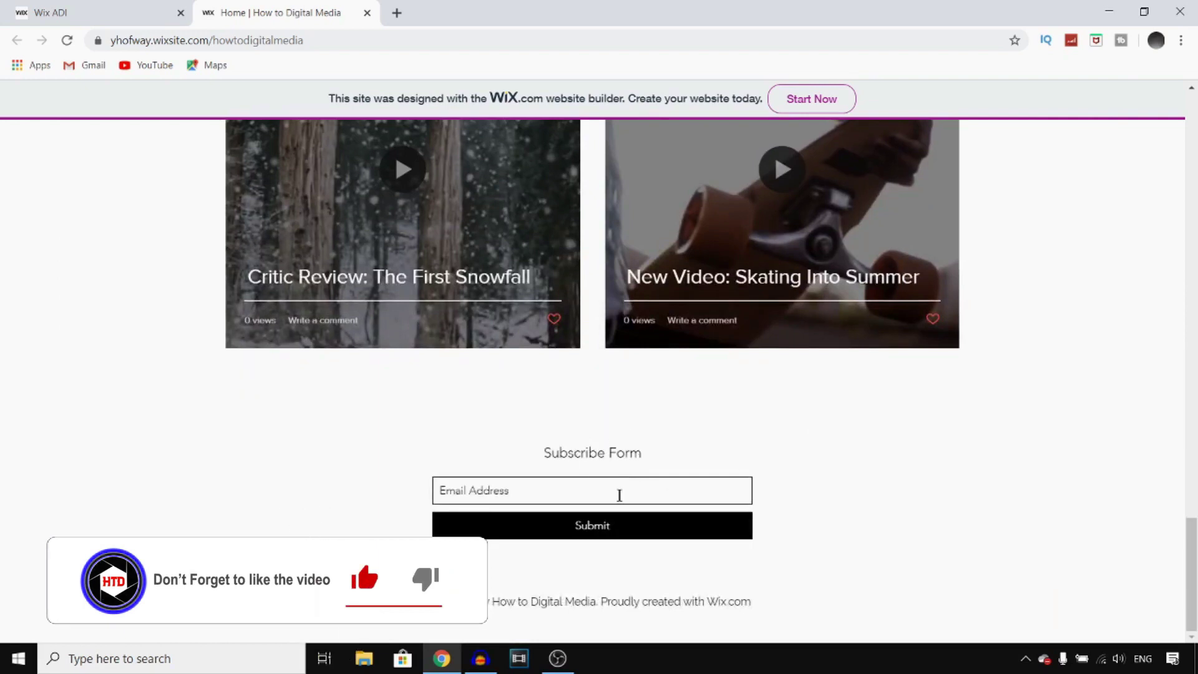
pyautogui.scroll(8, 561, 374)
pyautogui.scroll(5, 557, 352)
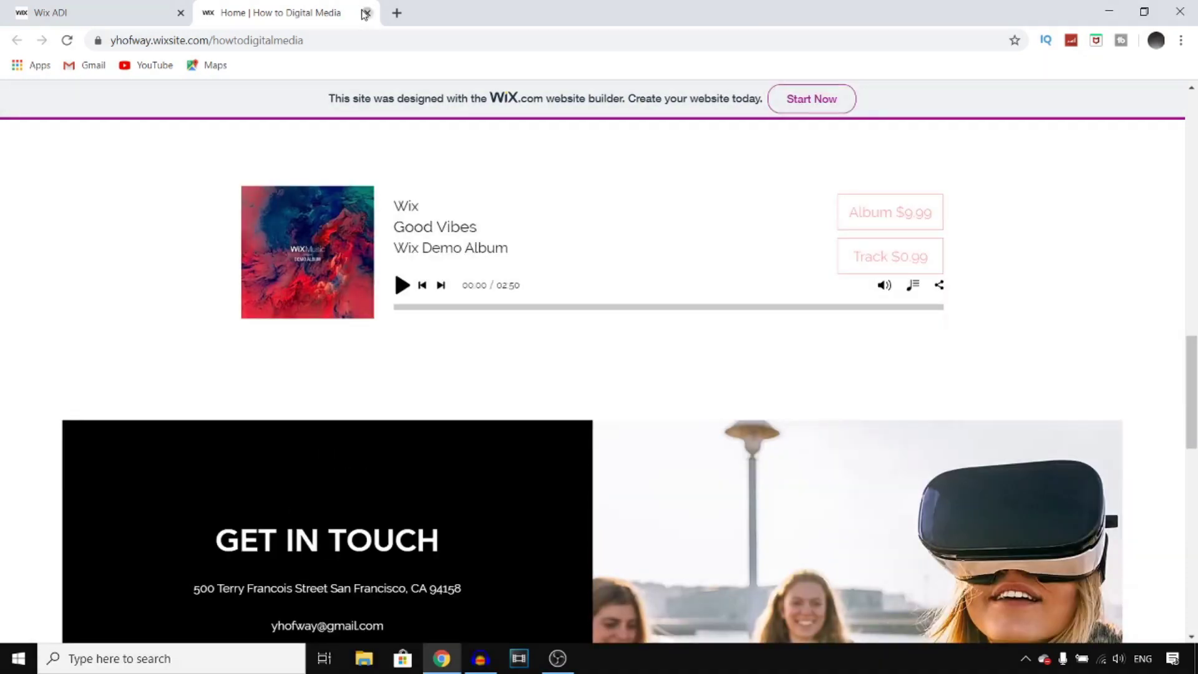
pyautogui.click(367, 13)
pyautogui.click(901, 529)
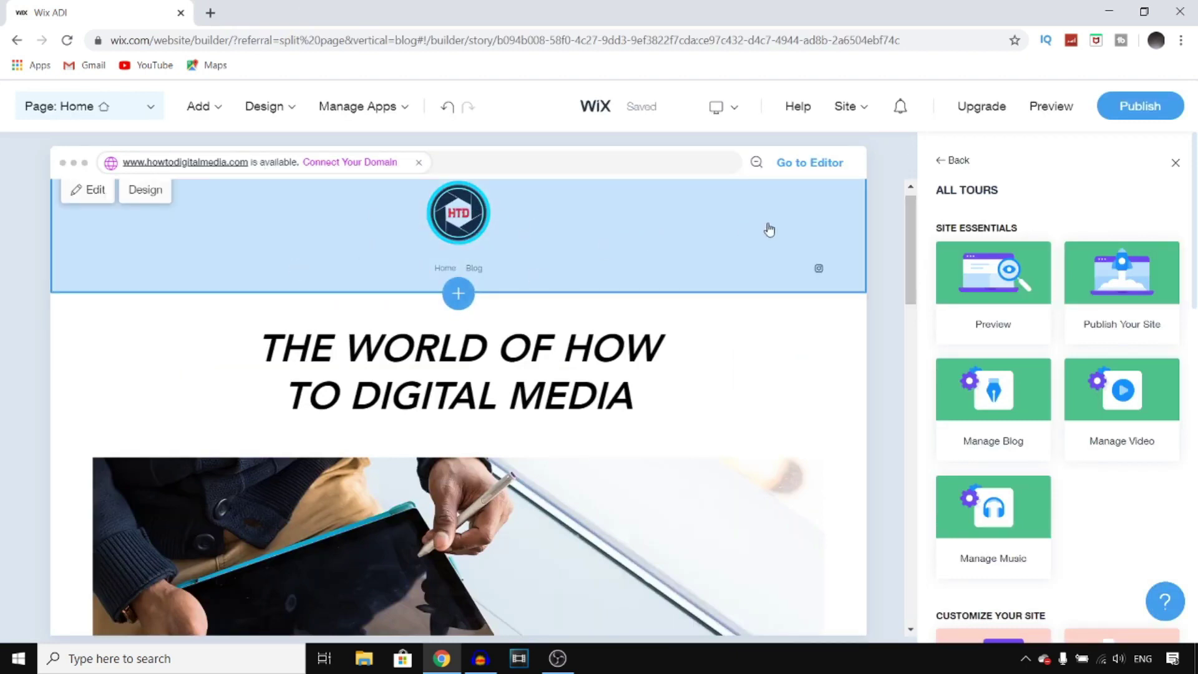
# - Reopen the hero's Welcome section settings showing the title 'The World of How to Digital Media'
pyautogui.moveTo(908, 229); pyautogui.dragTo(882, 214)
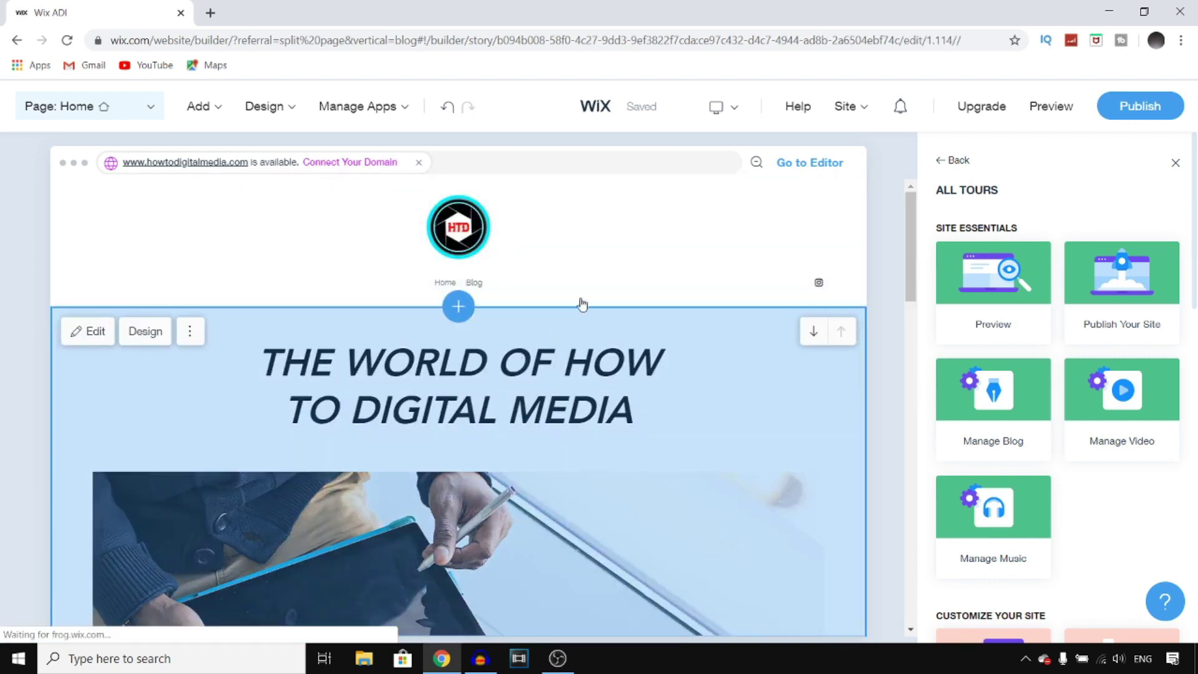
pyautogui.click(582, 322)
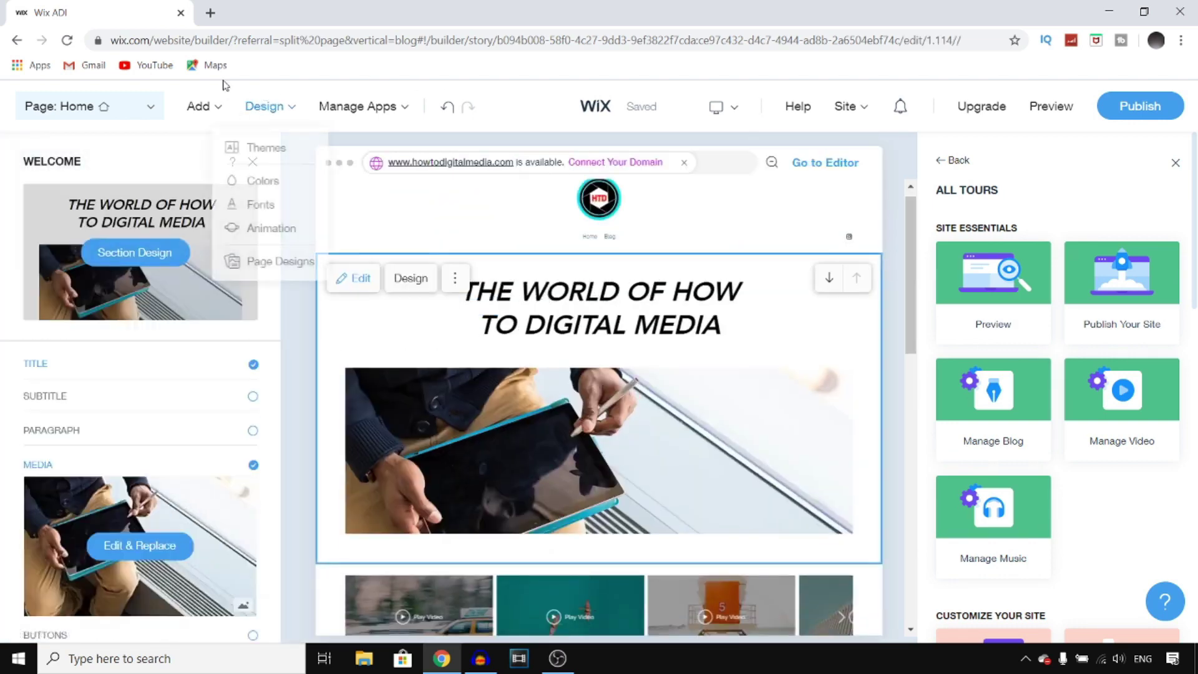
pyautogui.moveTo(202, 107)
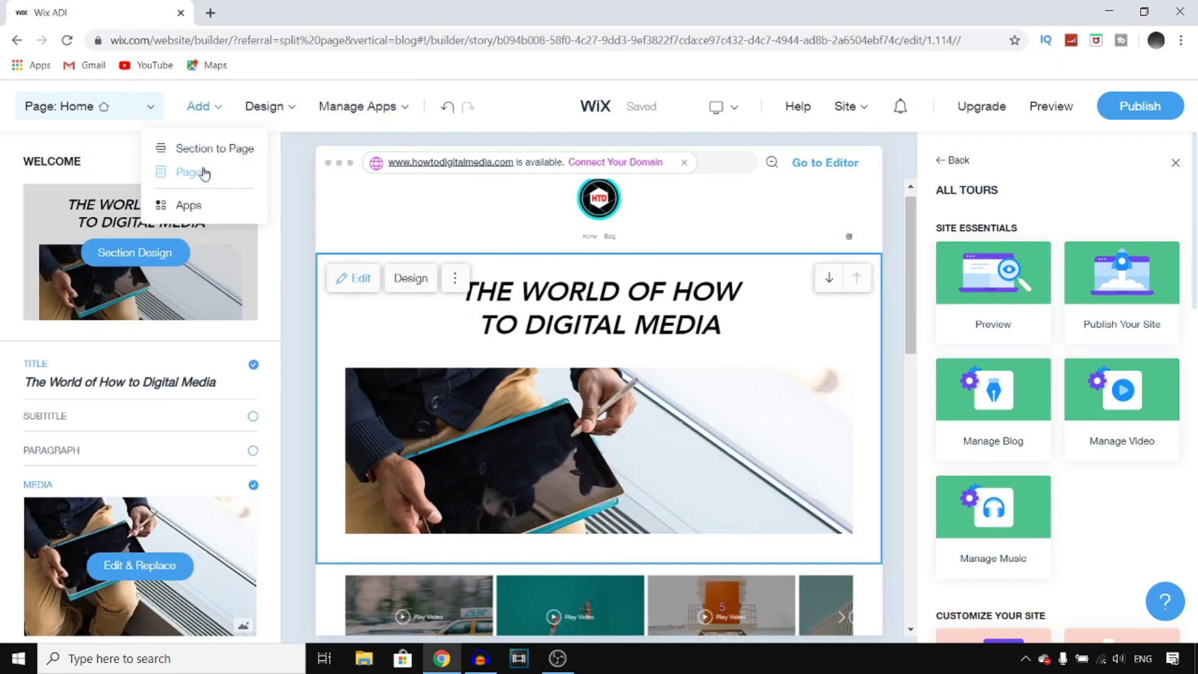
pyautogui.moveTo(280, 117)
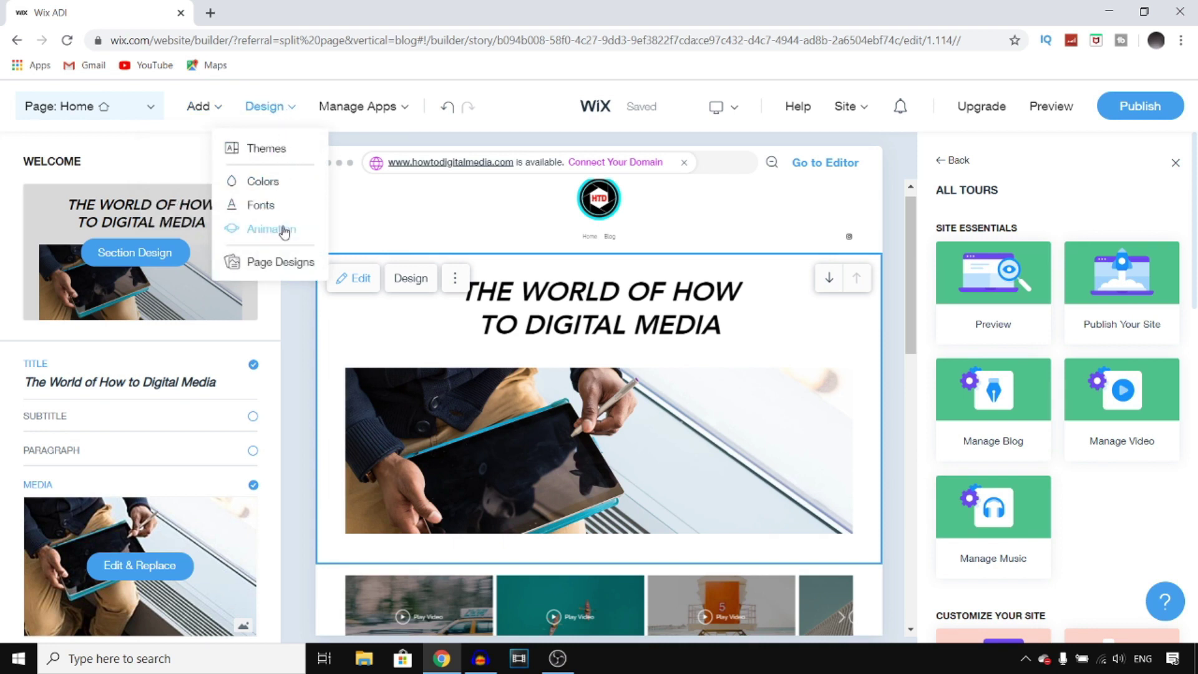
pyautogui.moveTo(381, 111)
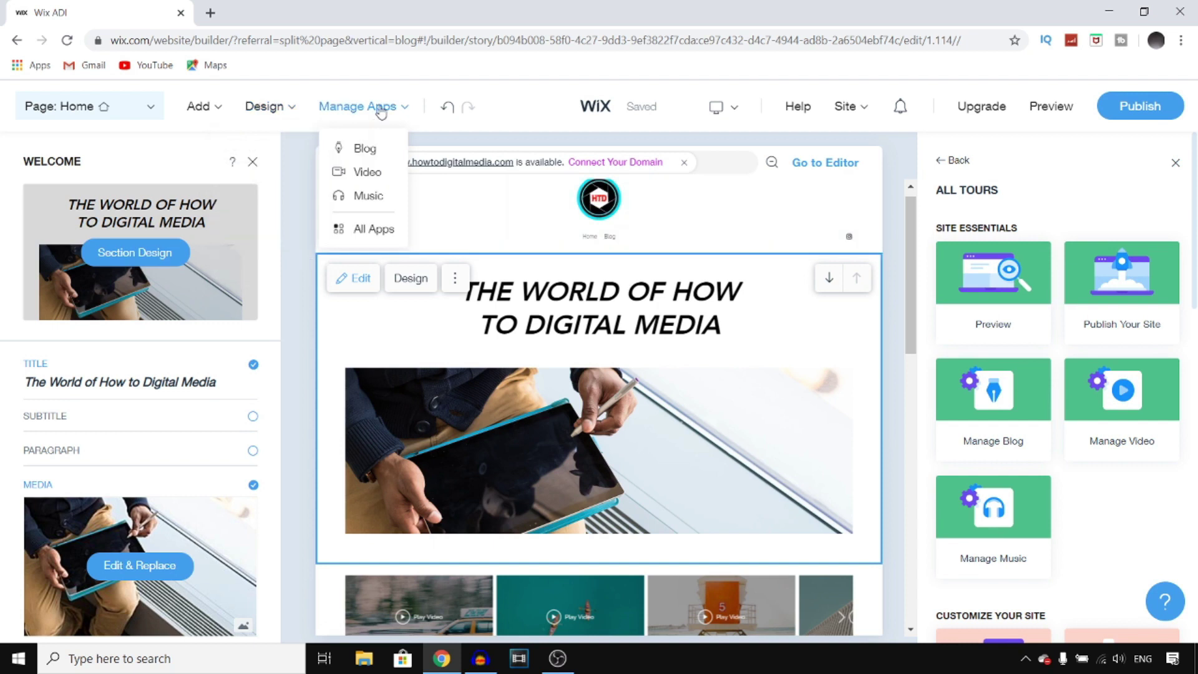